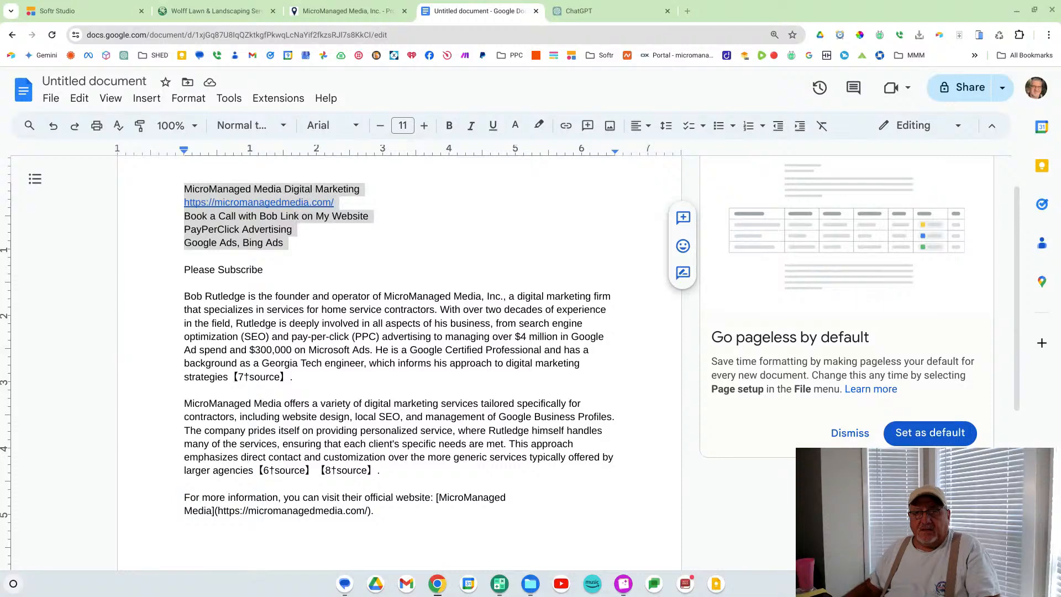
drag(1, 188, 232, 11)
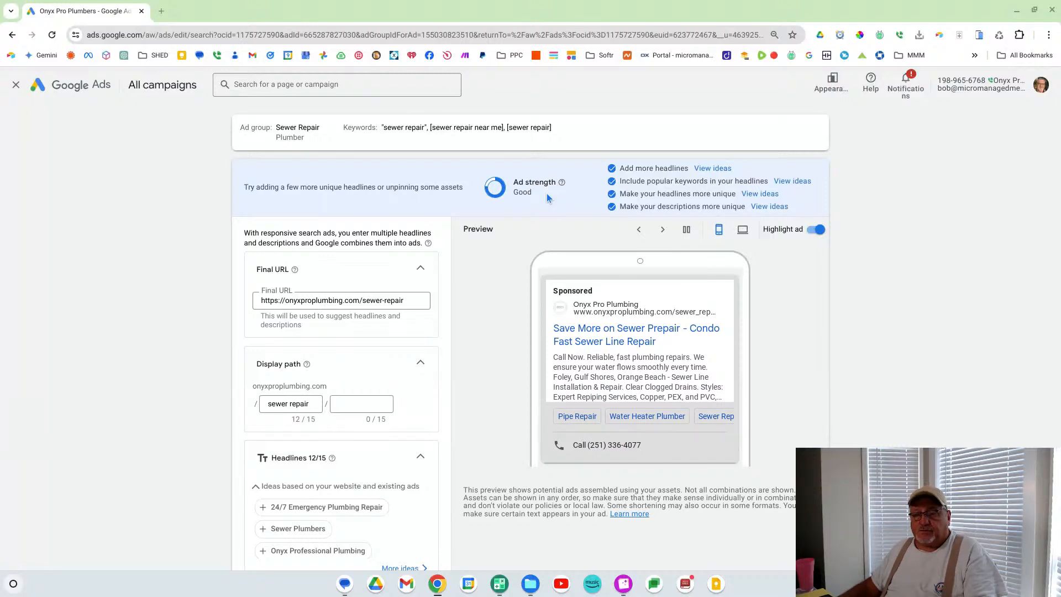
click(529, 230)
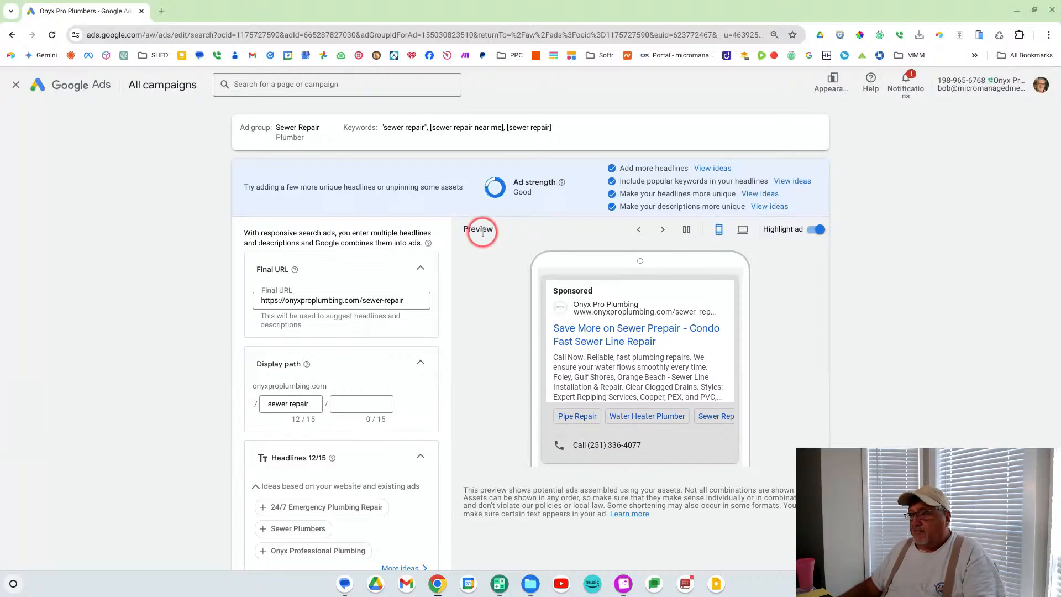
scroll(481, 258, down, 1)
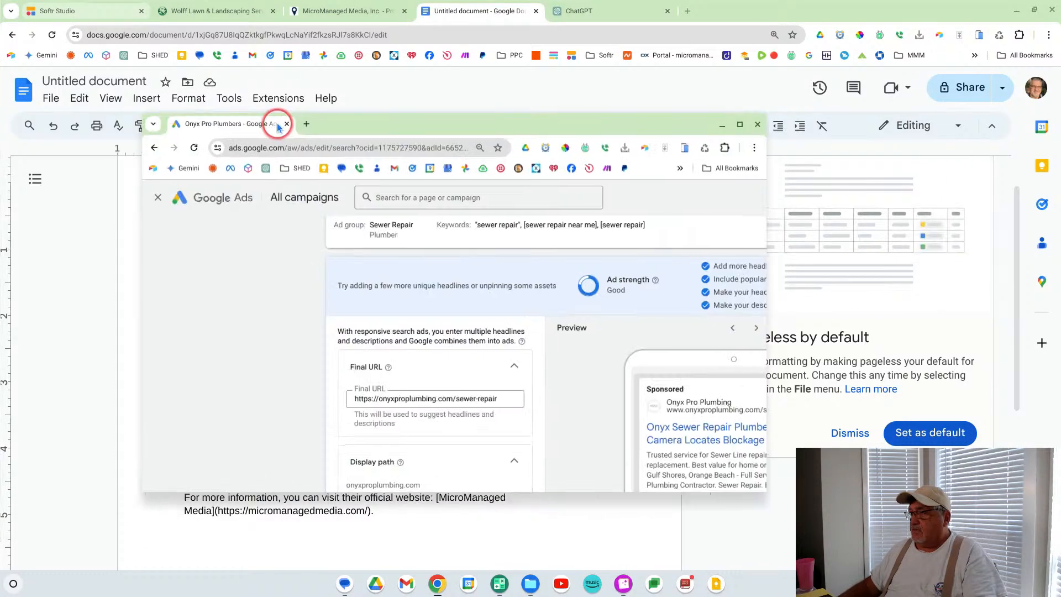
drag(277, 126, 277, 126)
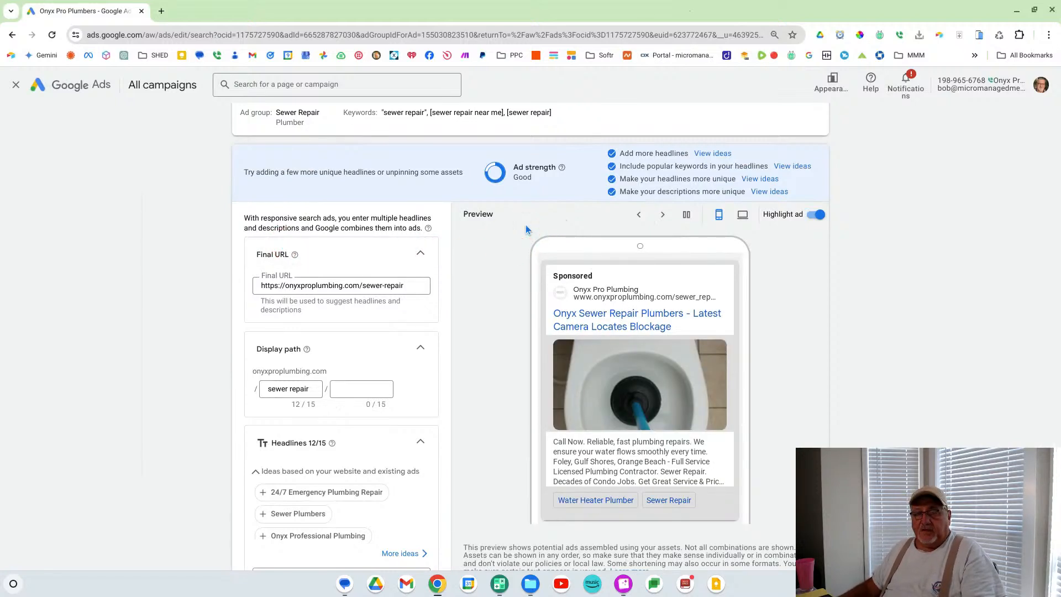
click(523, 216)
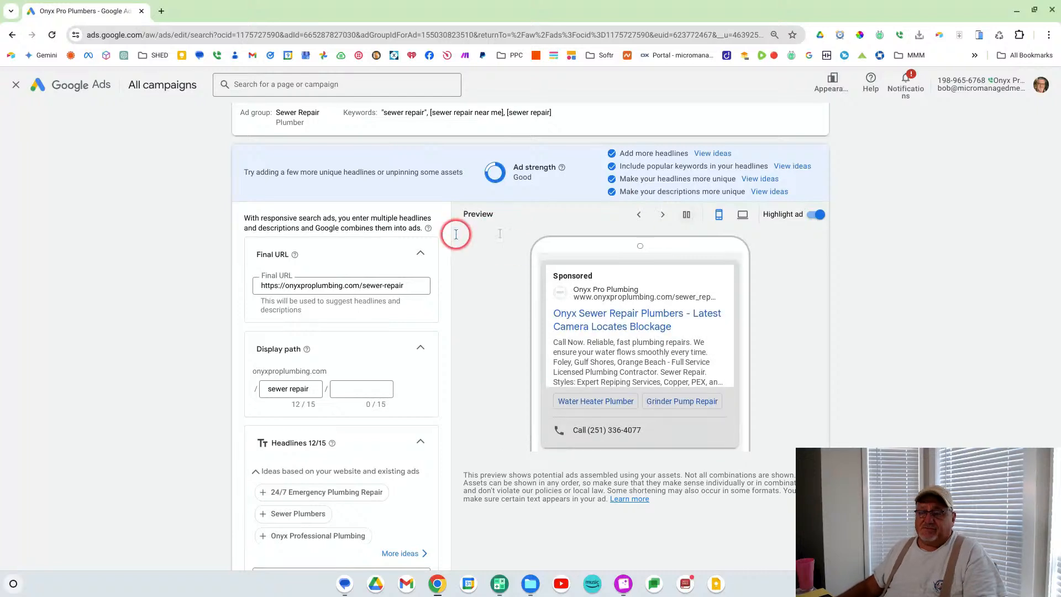
click(405, 284)
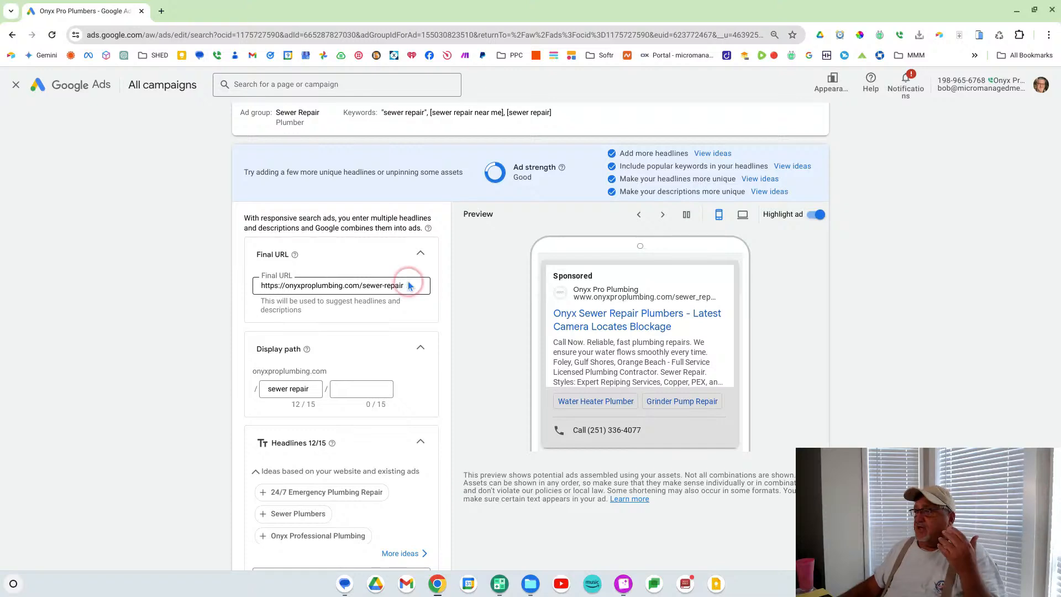
click(489, 323)
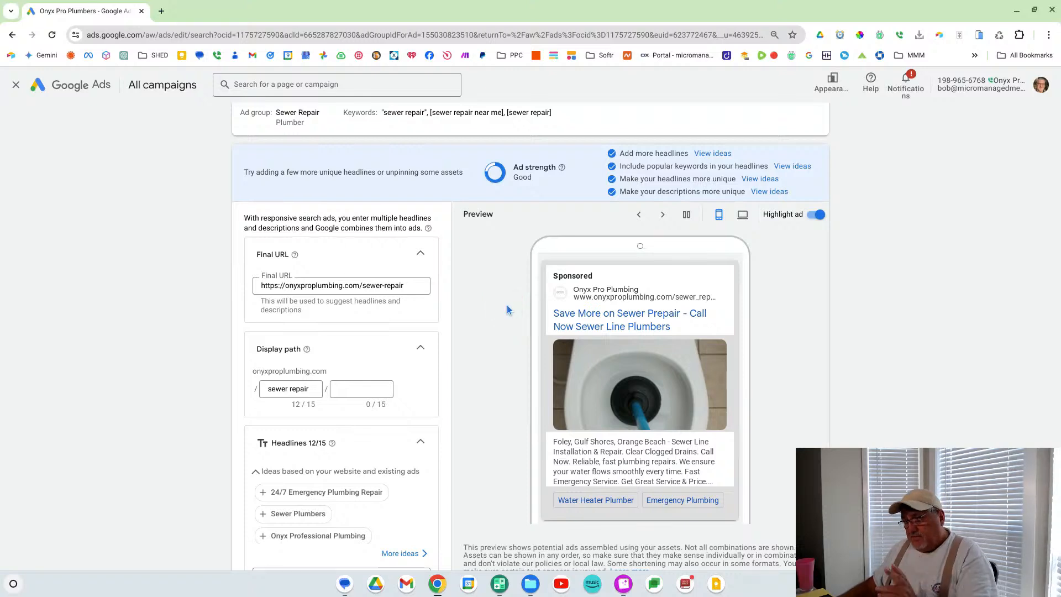
click(503, 298)
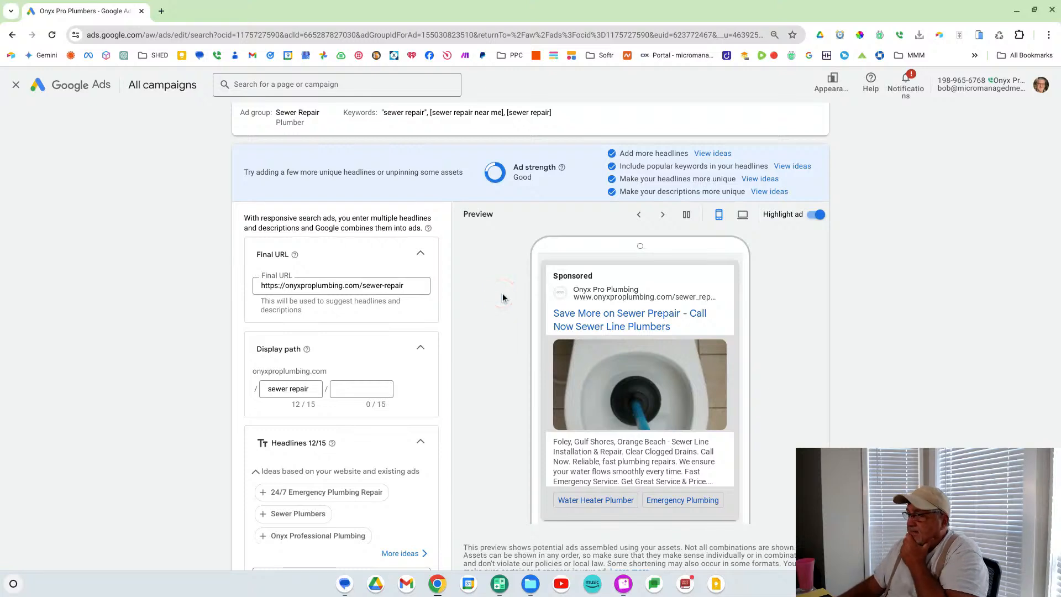
click(485, 313)
scroll(483, 313, down, 3)
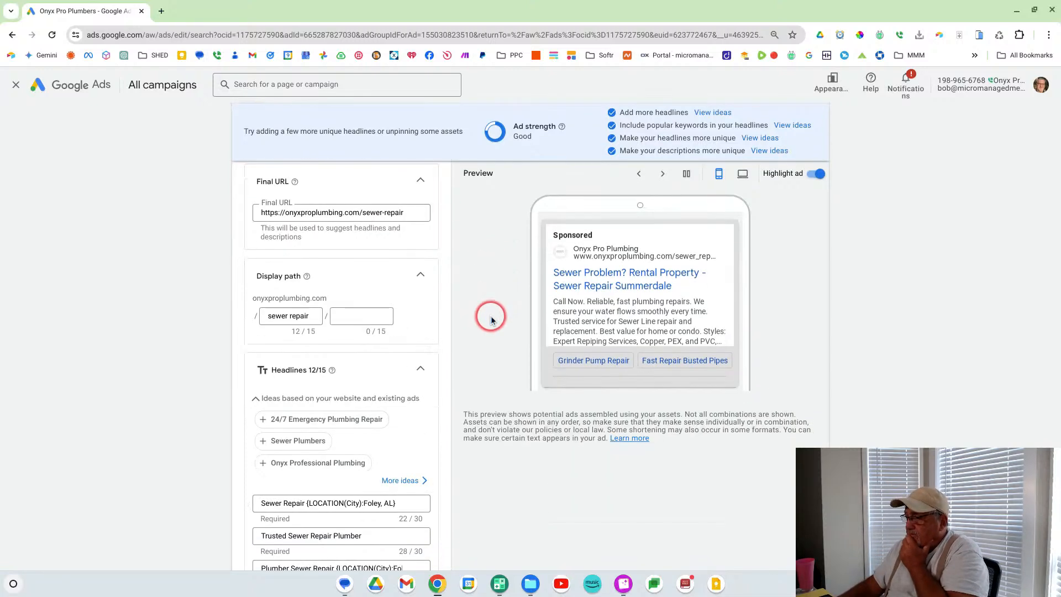
click(565, 297)
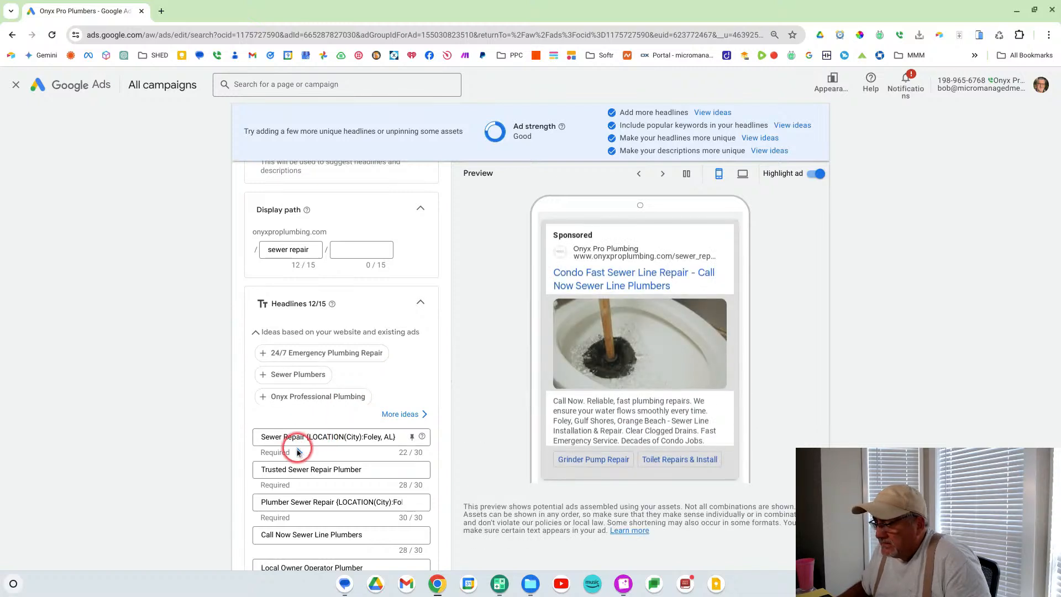
- Reword the fourth headline to "Call Onyx Sewer Line Plumbers" and pin it to show only in position 1
scroll(321, 436, down, 3)
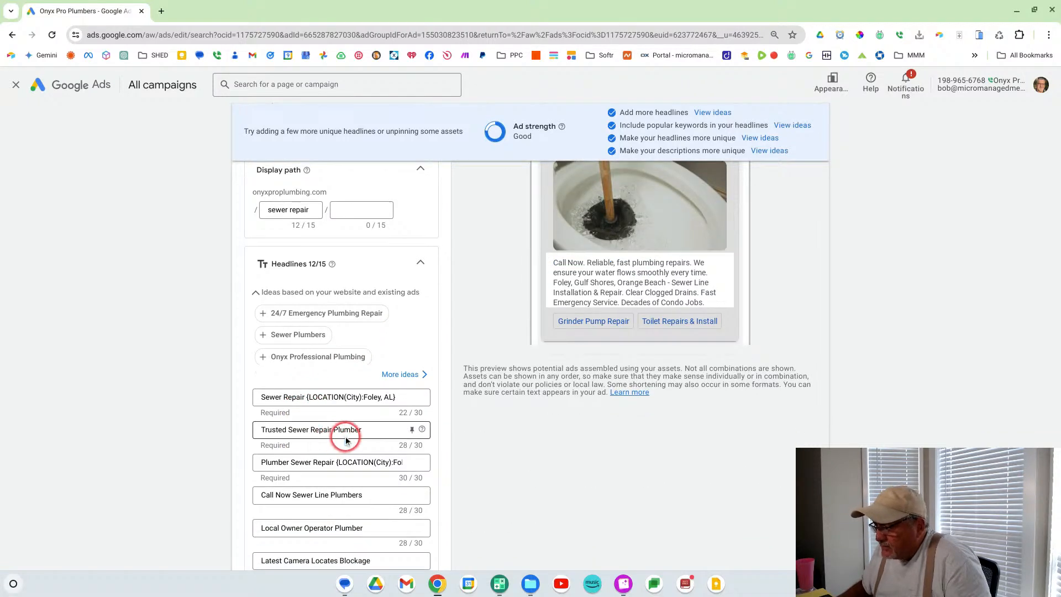
scroll(343, 440, down, 2)
scroll(358, 446, down, 1)
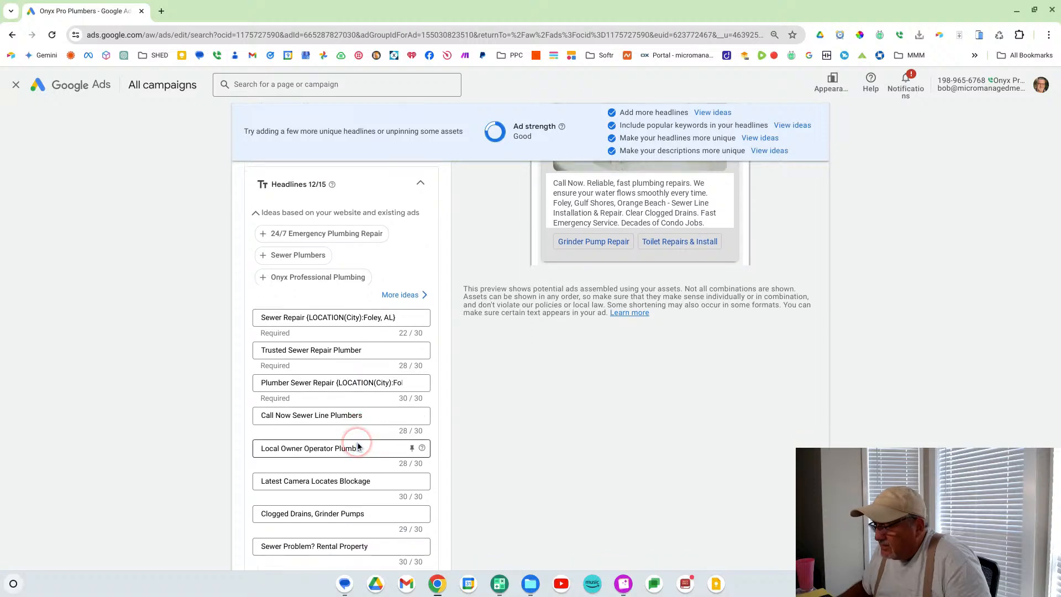
double_click(277, 414)
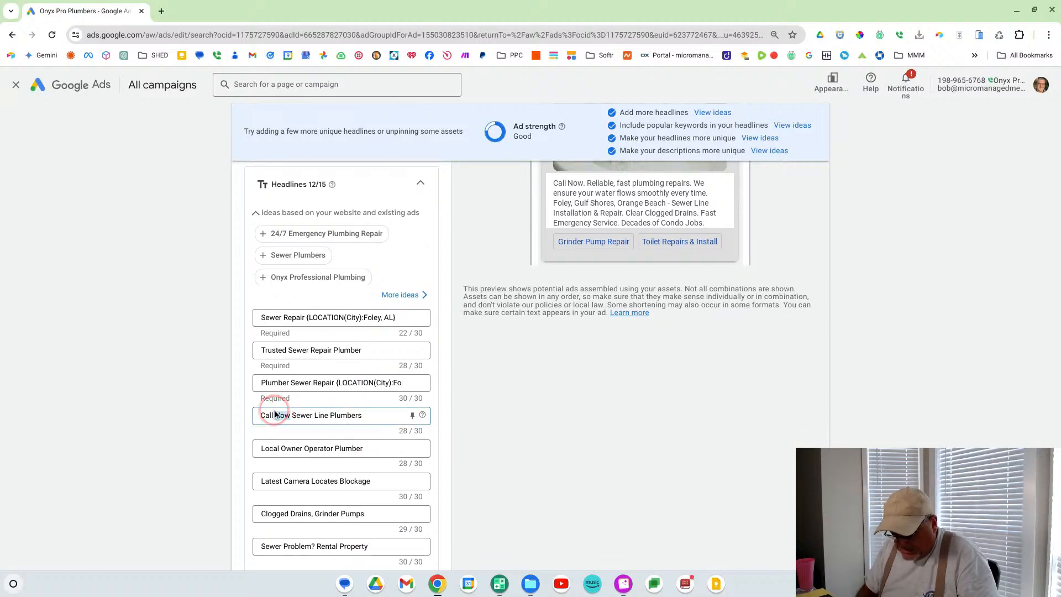
text(On)
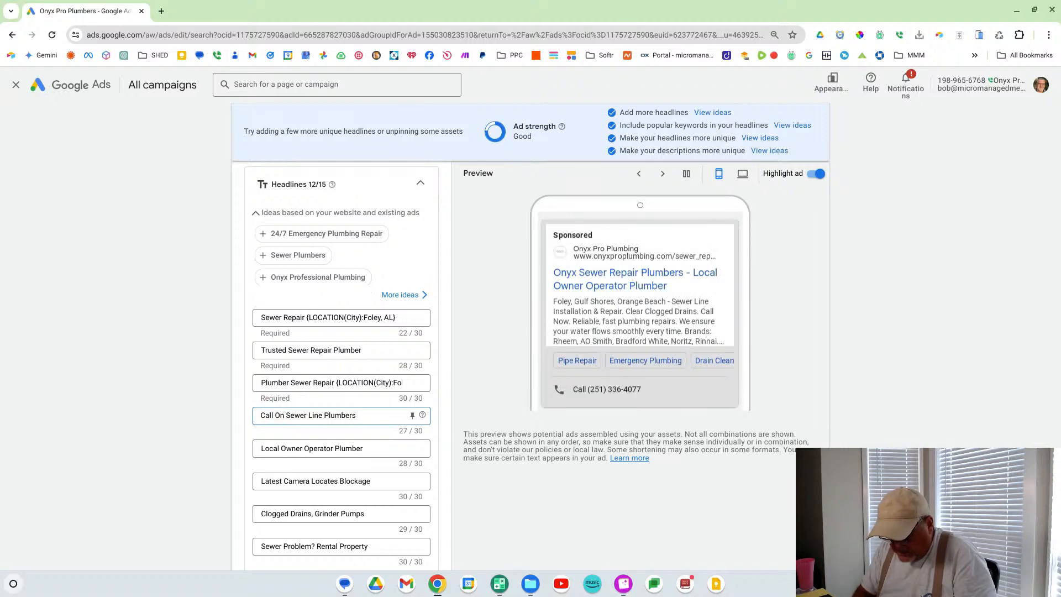
text(yx)
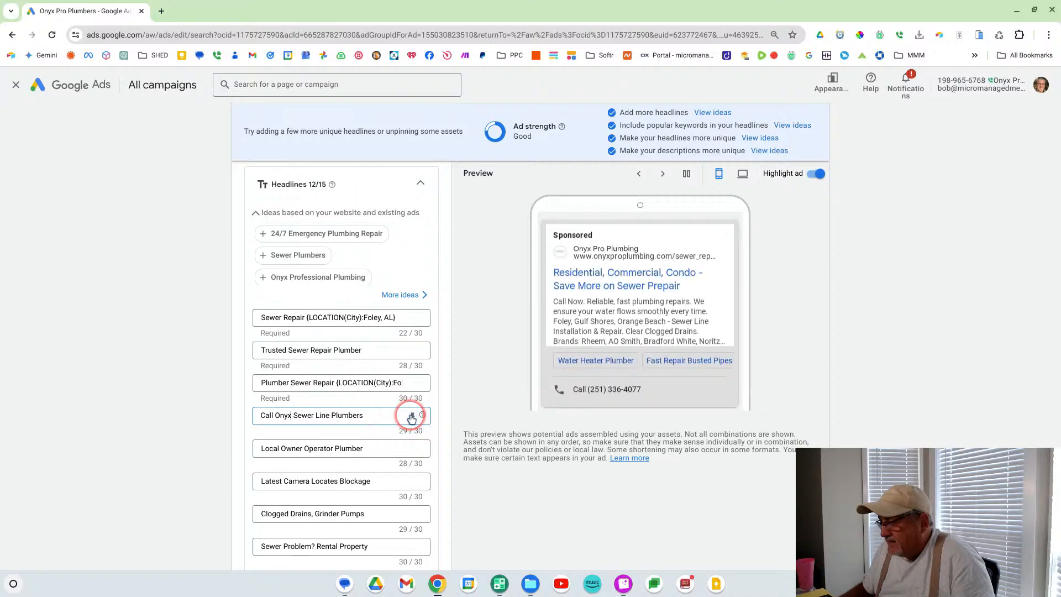
click(412, 417)
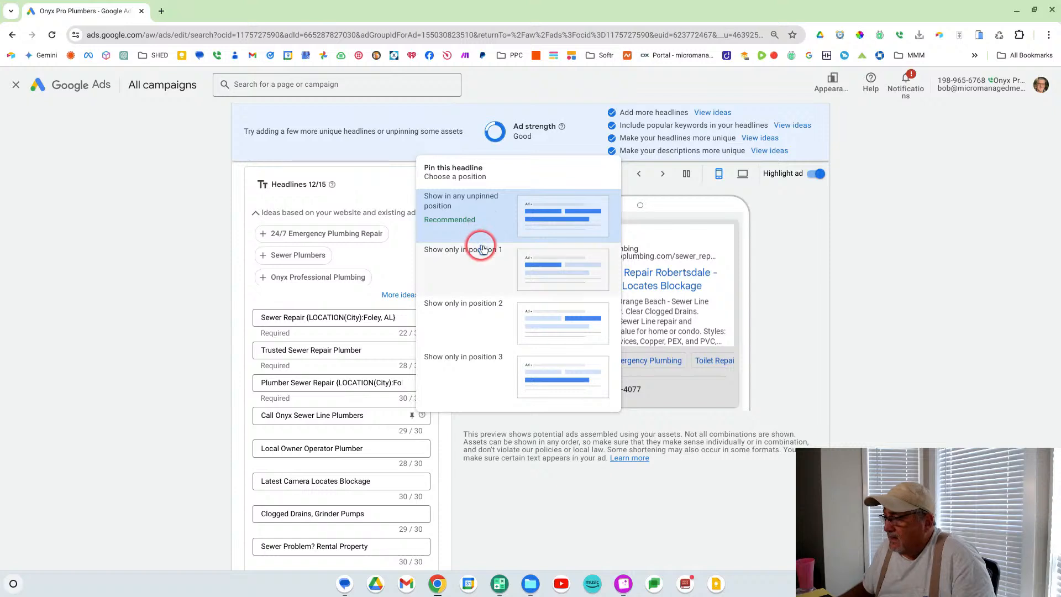
click(523, 277)
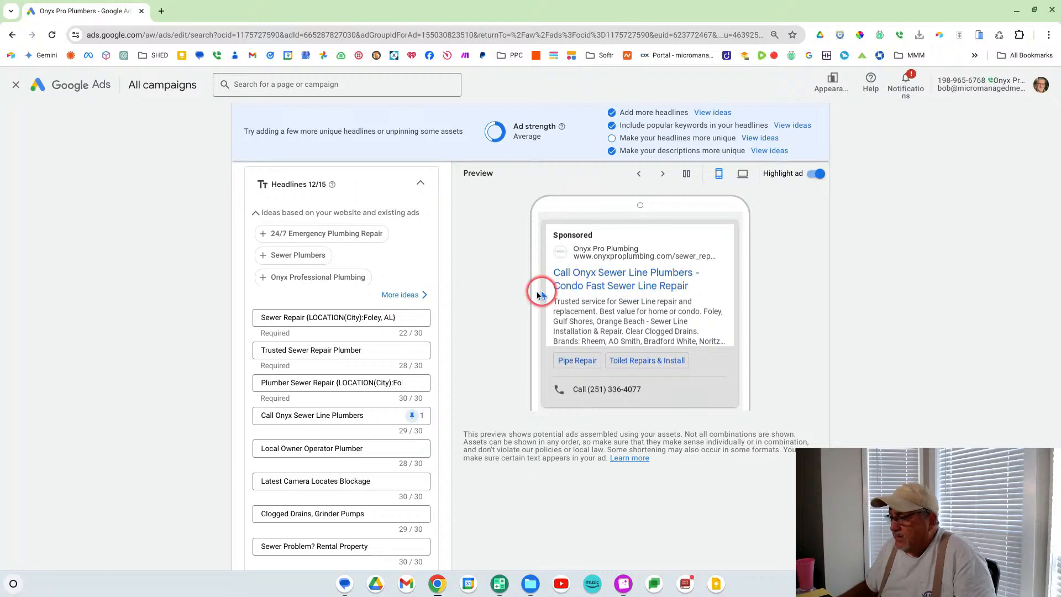
- Step through several ad previews to check how the pinned headline combines with the other headlines
click(669, 173)
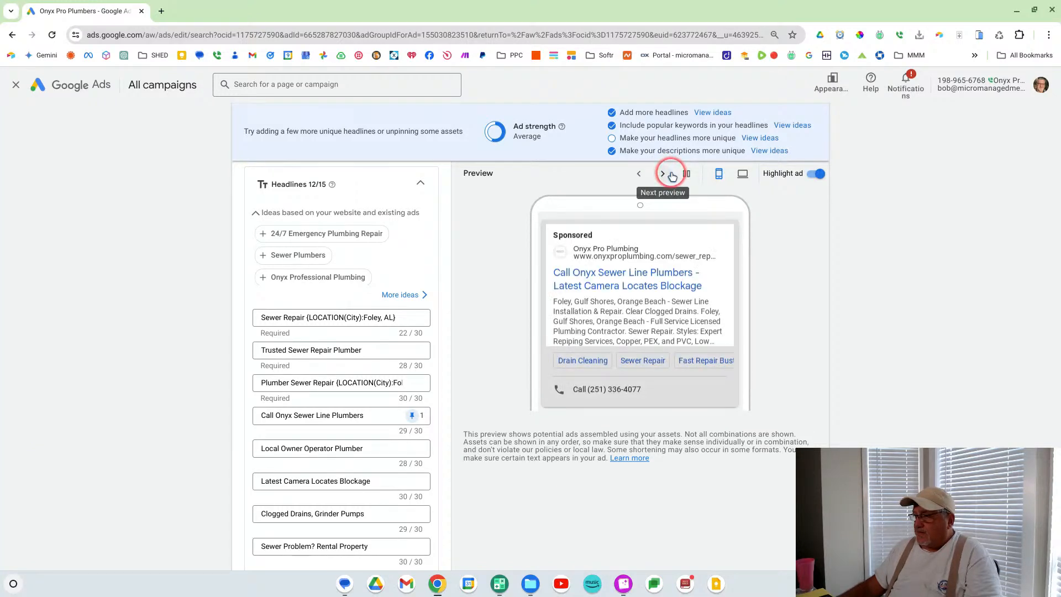
click(671, 175)
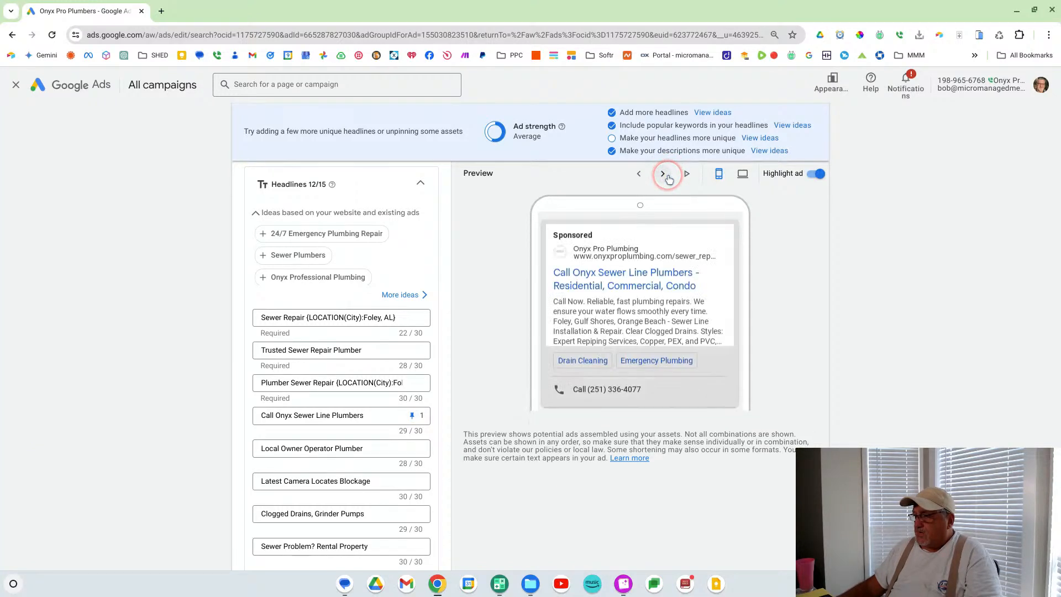
click(669, 176)
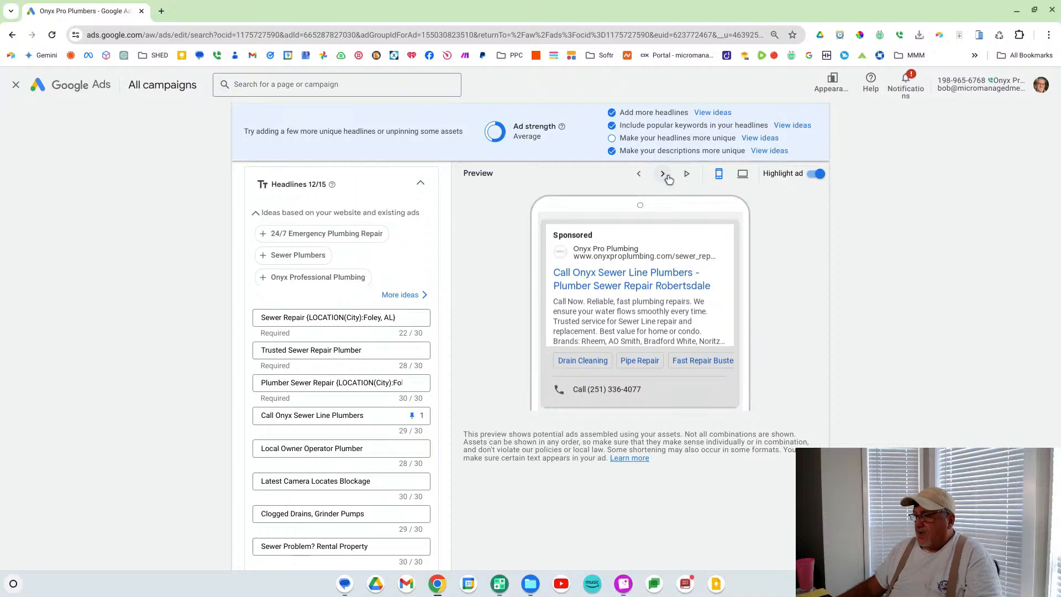
click(515, 278)
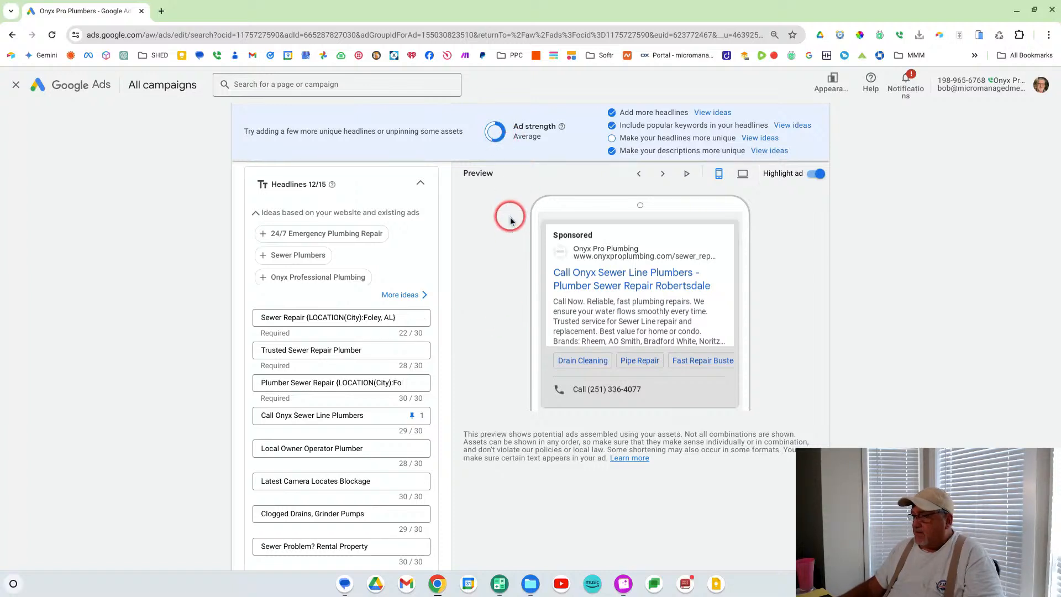
- Review the remaining headlines and examine the city names that open the first description
scroll(479, 260, down, 1)
scroll(417, 301, down, 4)
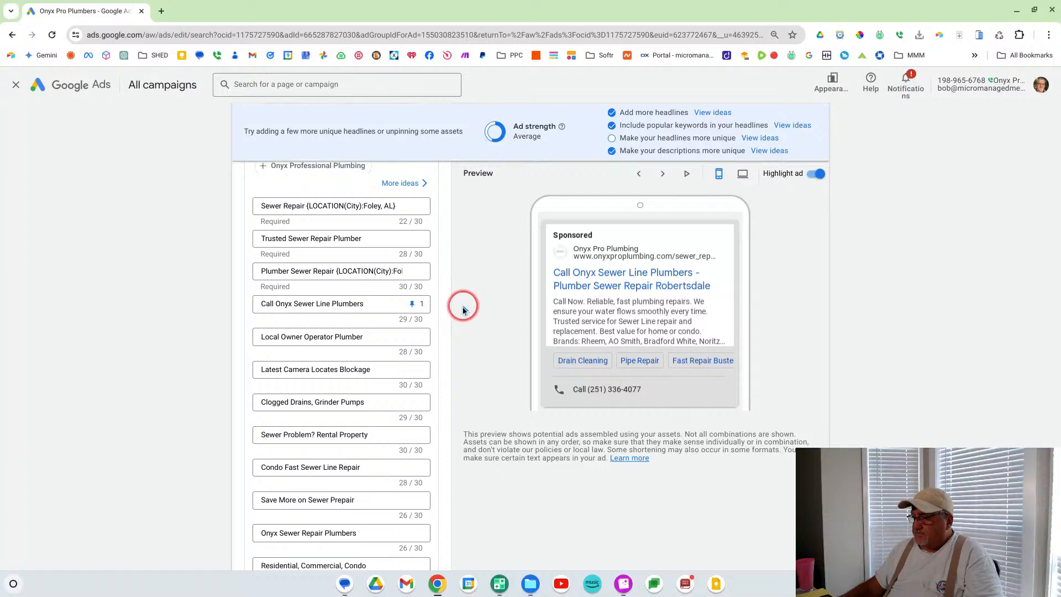
scroll(453, 318, down, 5)
click(445, 326)
scroll(362, 387, down, 2)
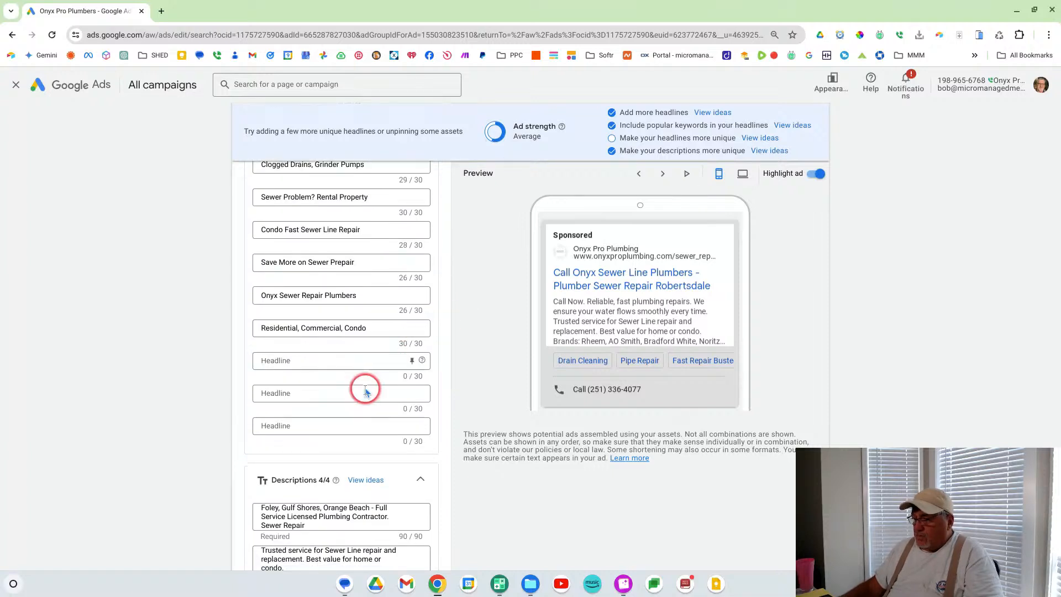
scroll(382, 392, down, 1)
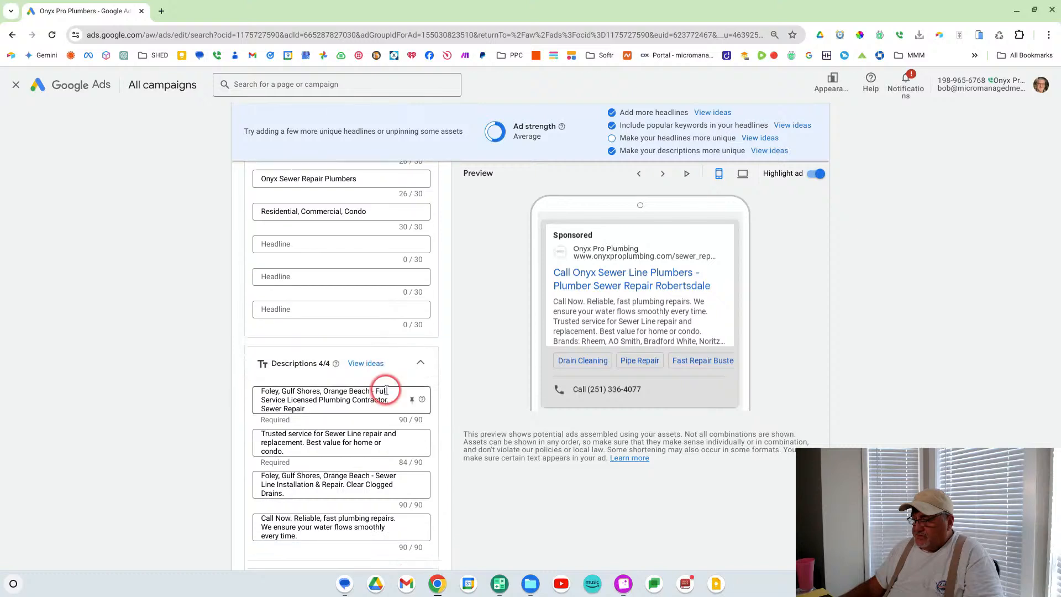
click(368, 391)
drag(369, 392, 256, 391)
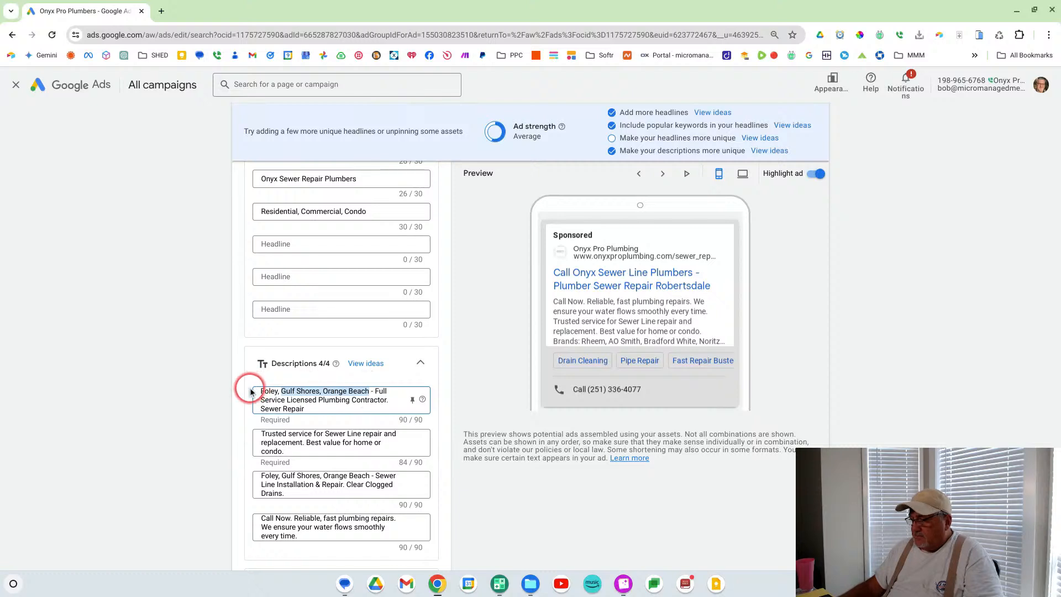
double_click(269, 391)
drag(269, 391, 369, 391)
- Set the default text of the city location insertion in the first headline to "South Baldwin" and apply it
scroll(350, 336, up, 4)
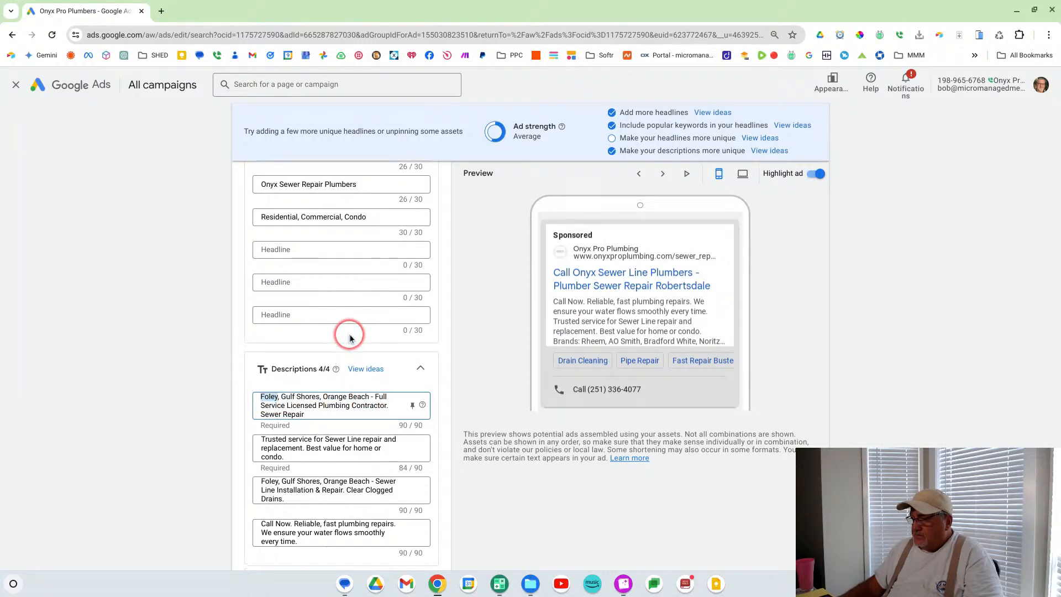
scroll(351, 336, up, 3)
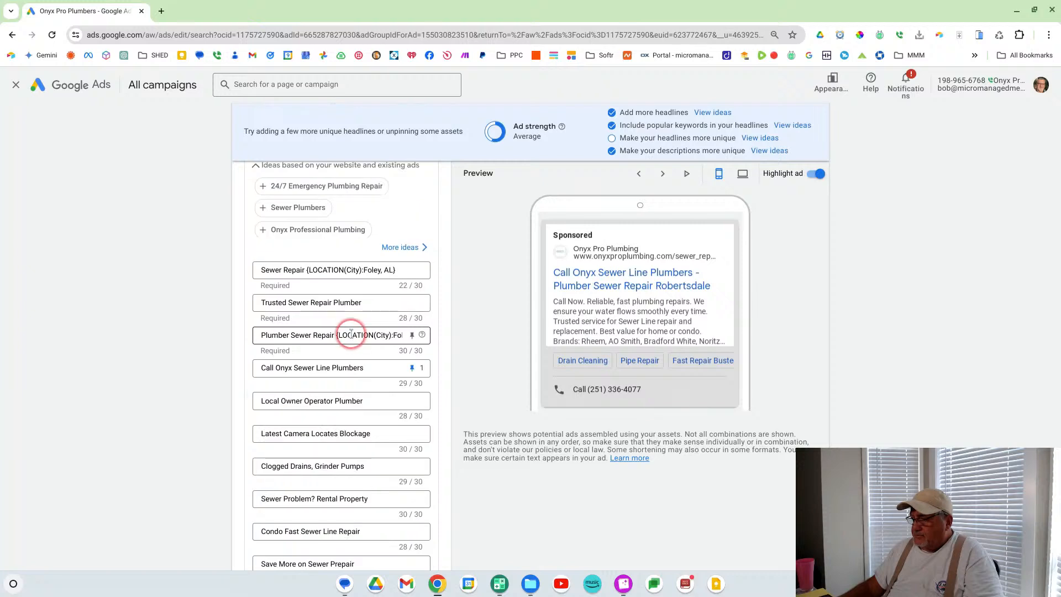
click(389, 270)
click(389, 270)
click(380, 270)
click(282, 412)
triple_click(286, 410)
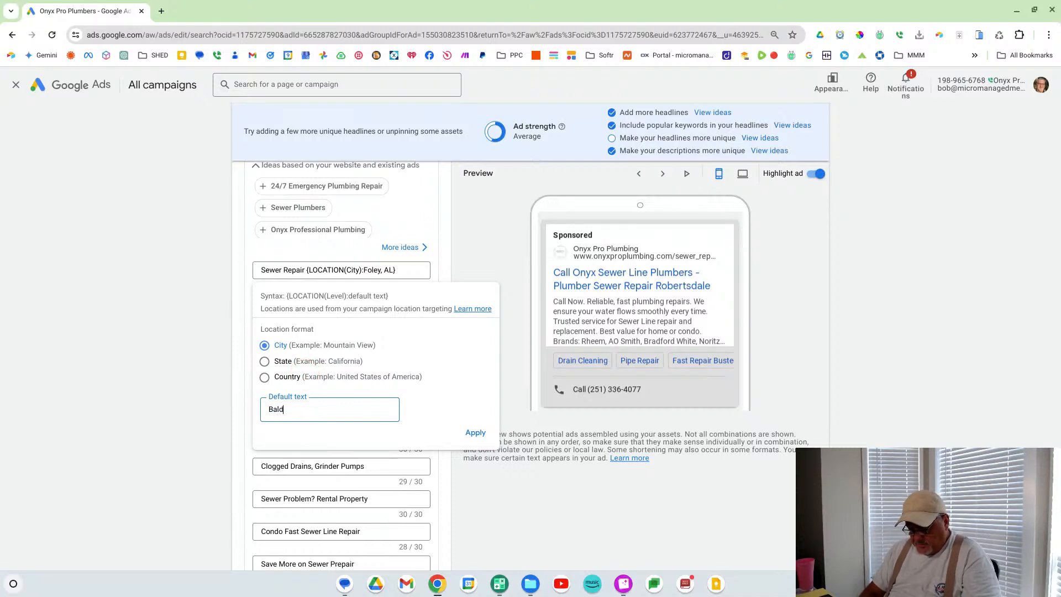
text(Baldwin)
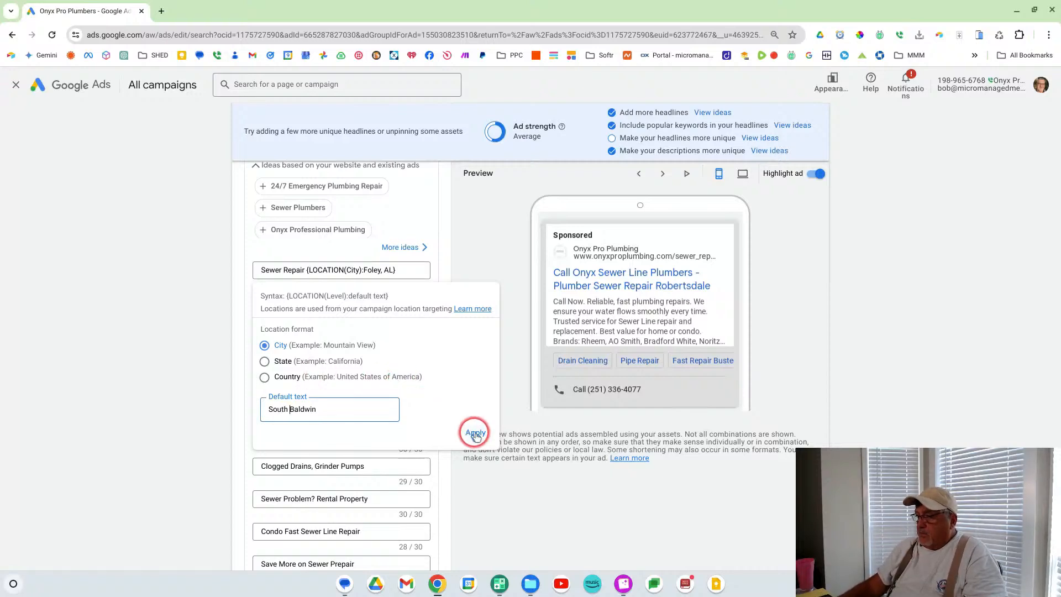
click(476, 434)
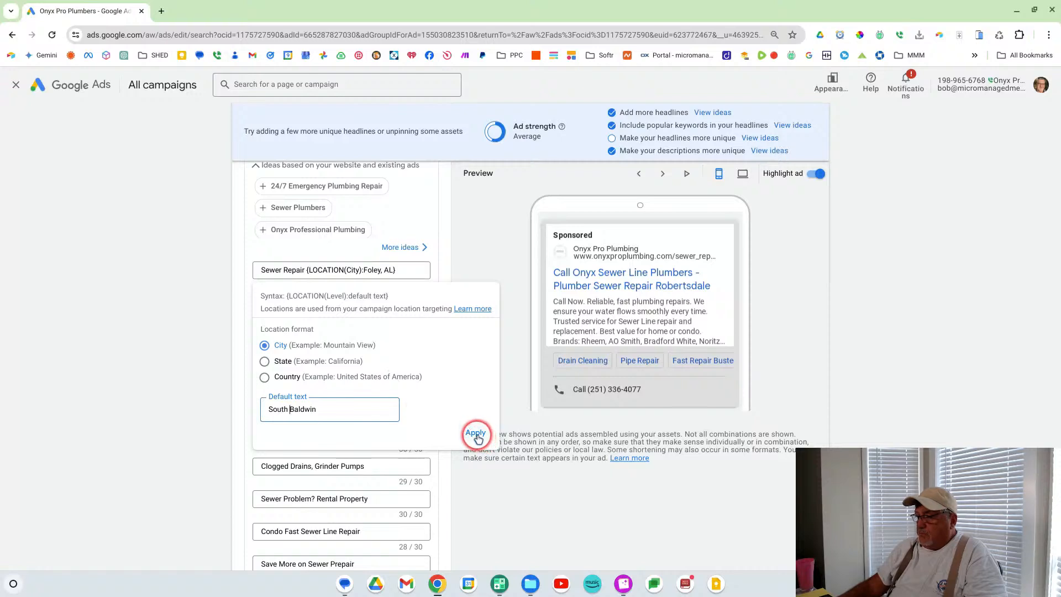
click(380, 335)
click(368, 304)
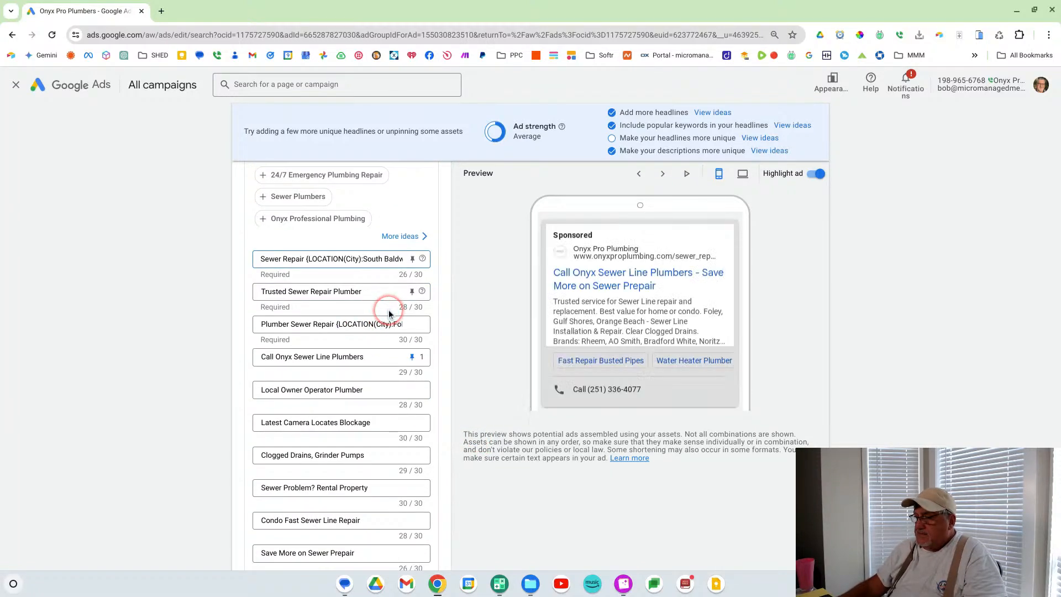
- Copy the "{LOCATION(City):South Baldwin}" insertion code from the first headline
click(347, 258)
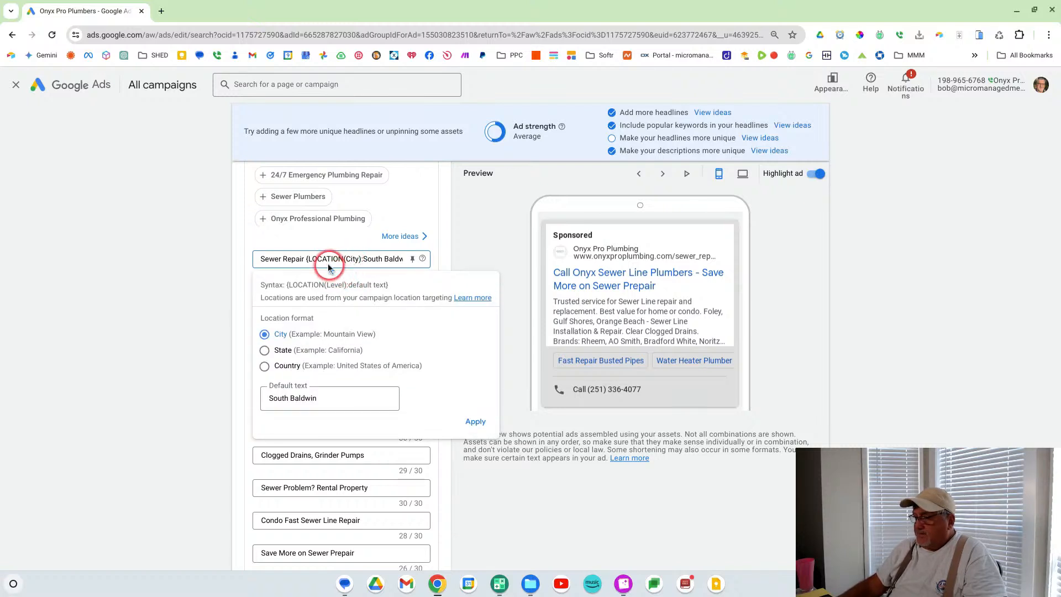
drag(308, 260, 387, 273)
key(ctrl+c)
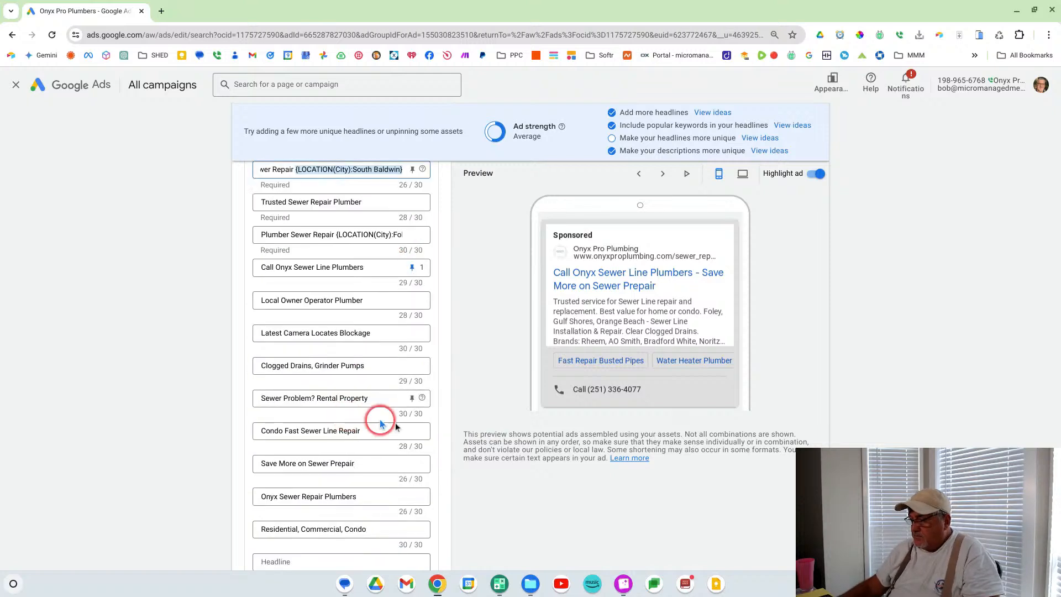
- Replace the opening city names "Foley, Gulf Shores, Orange Beach" in the first description with the copied "{LOCATION(City):South Baldwin}" code
scroll(496, 484, down, 6)
scroll(490, 483, down, 2)
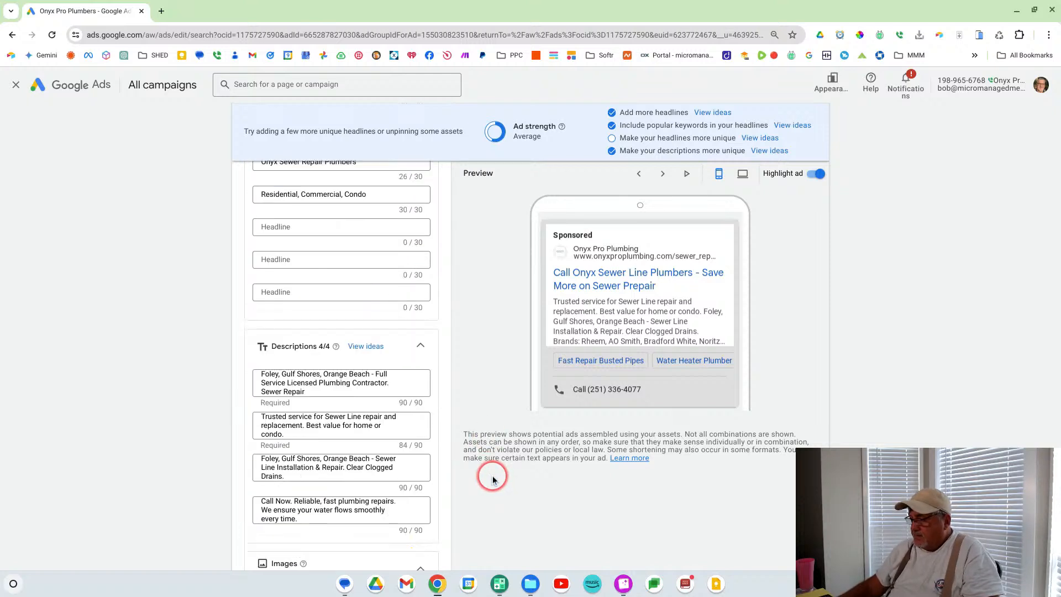
click(262, 372)
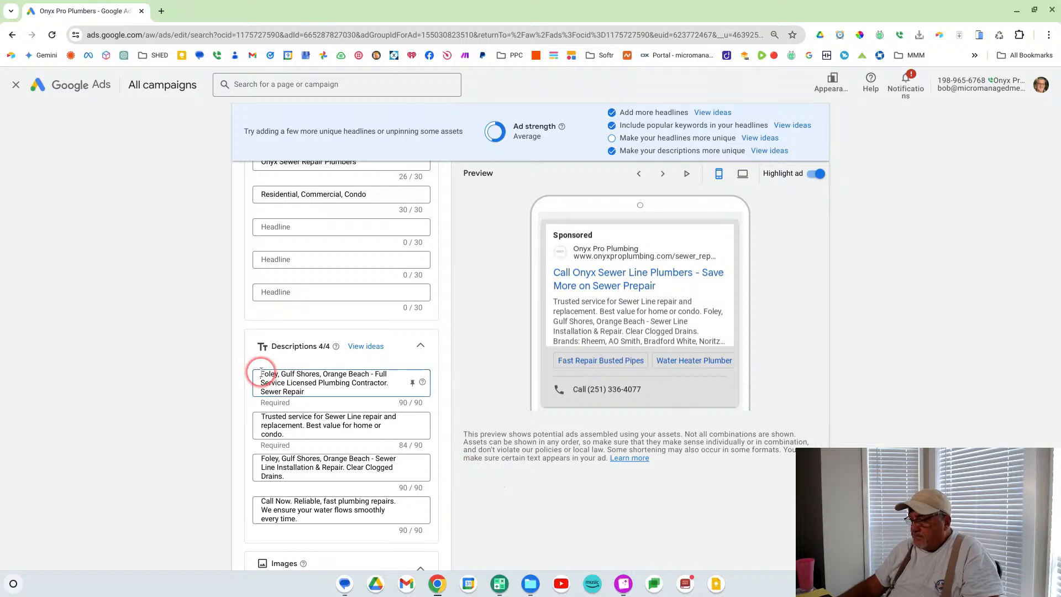
drag(279, 373, 372, 374)
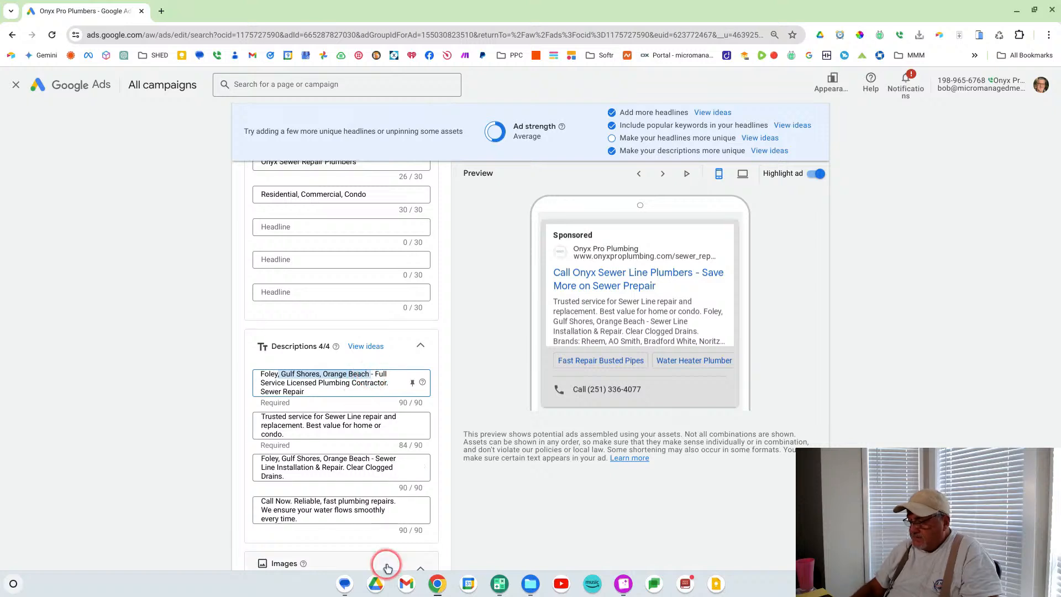
key(BackSpace)
key(BackSpace)
key(BackSpace)
key(BackSpace)
key(BackSpace)
key(BackSpace)
key(BackSpace)
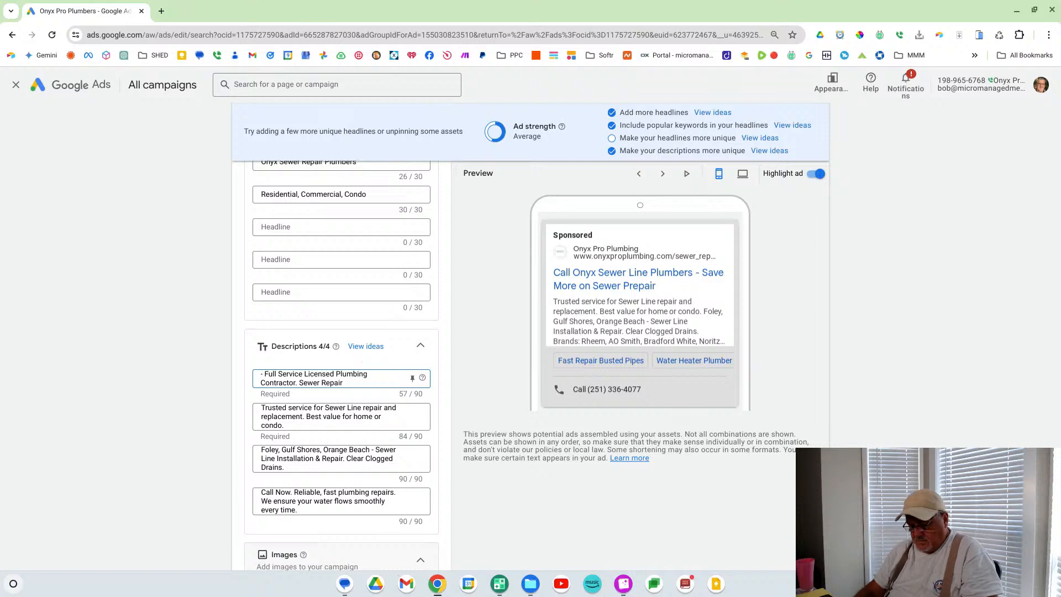
key(ctrl+v)
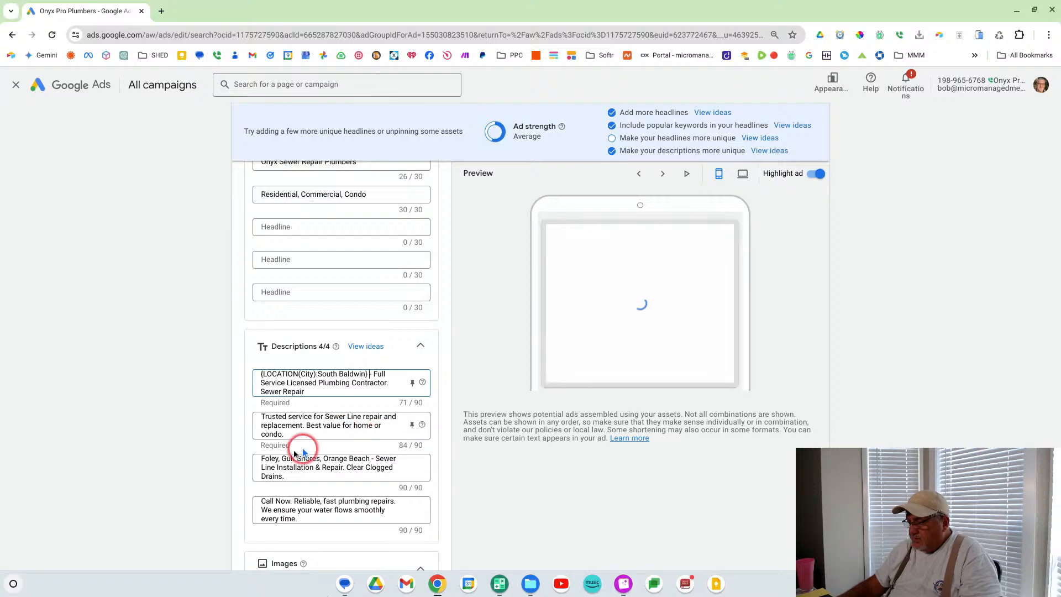
- Replace the city names that open the third description with the same "{LOCATION(City):South Baldwin}" code
click(363, 459)
drag(369, 459, 257, 457)
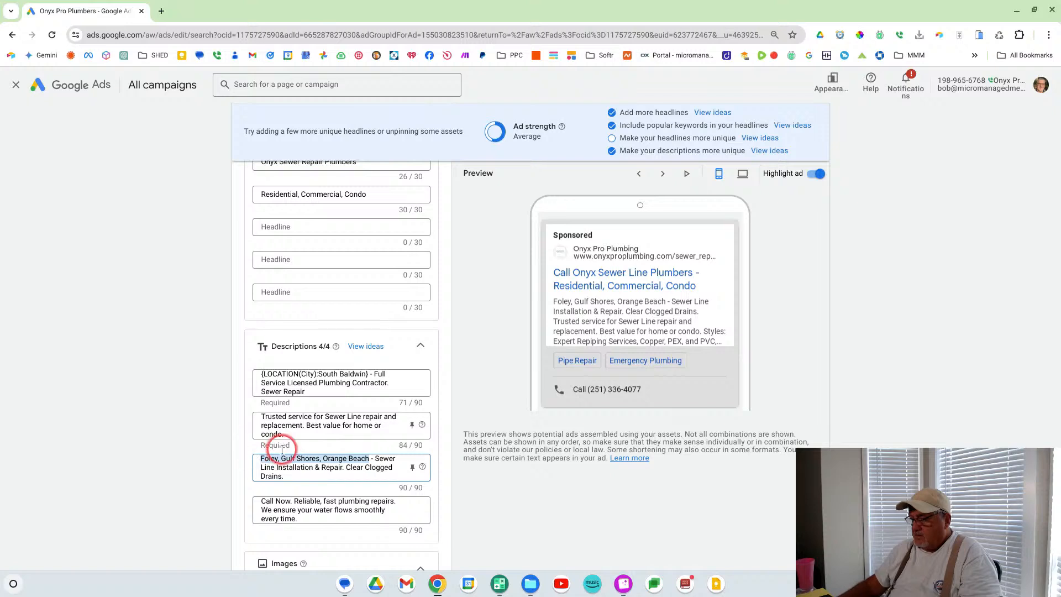
key(ctrl+v)
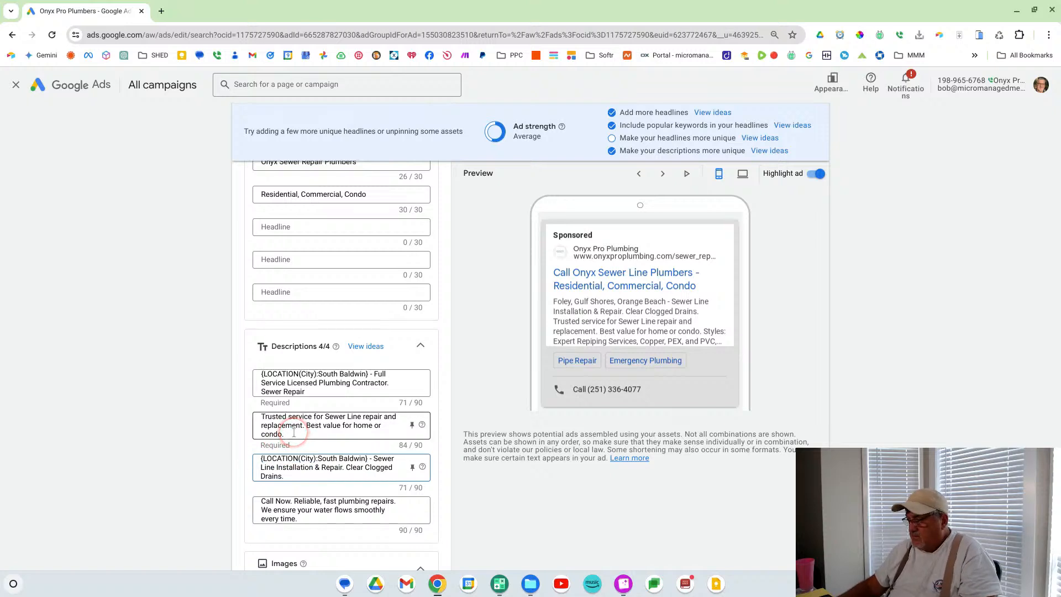
click(504, 527)
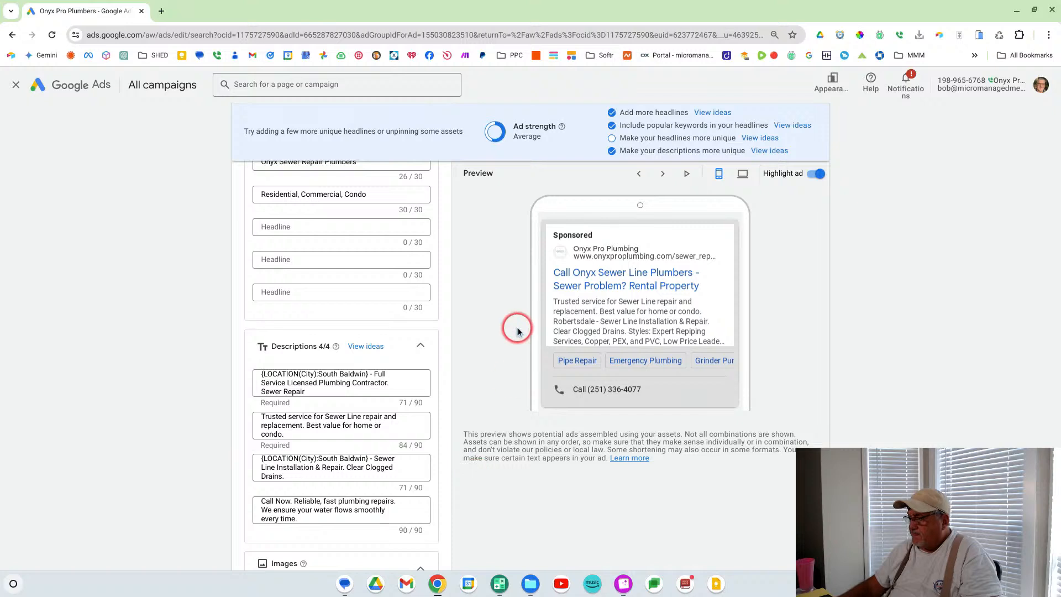
- Clear the "Residential, Commercial, Condo" headline so its field is empty
scroll(517, 330, up, 1)
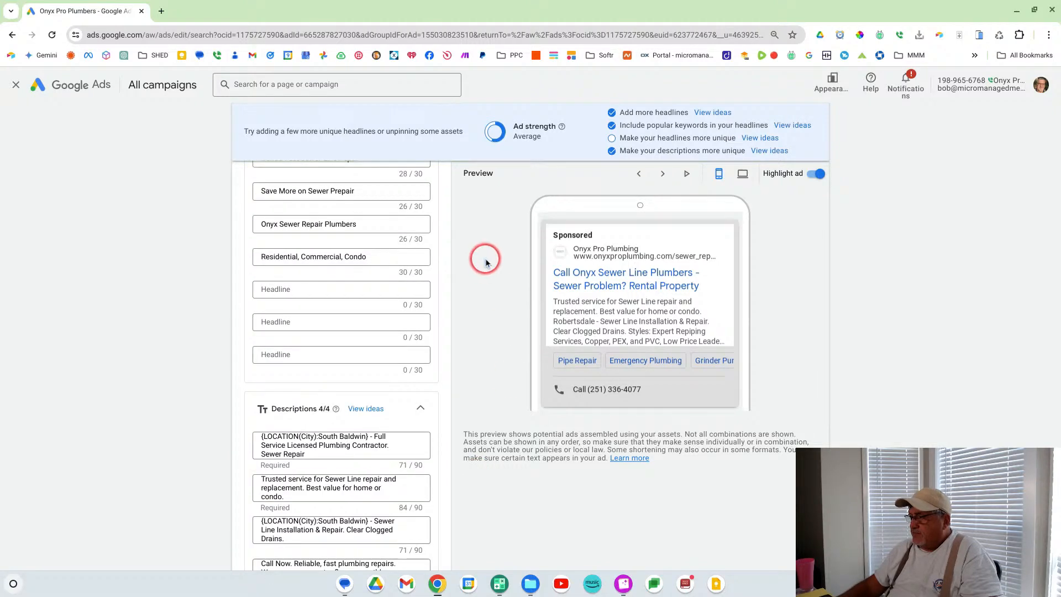
scroll(486, 261, up, 1)
scroll(497, 260, up, 2)
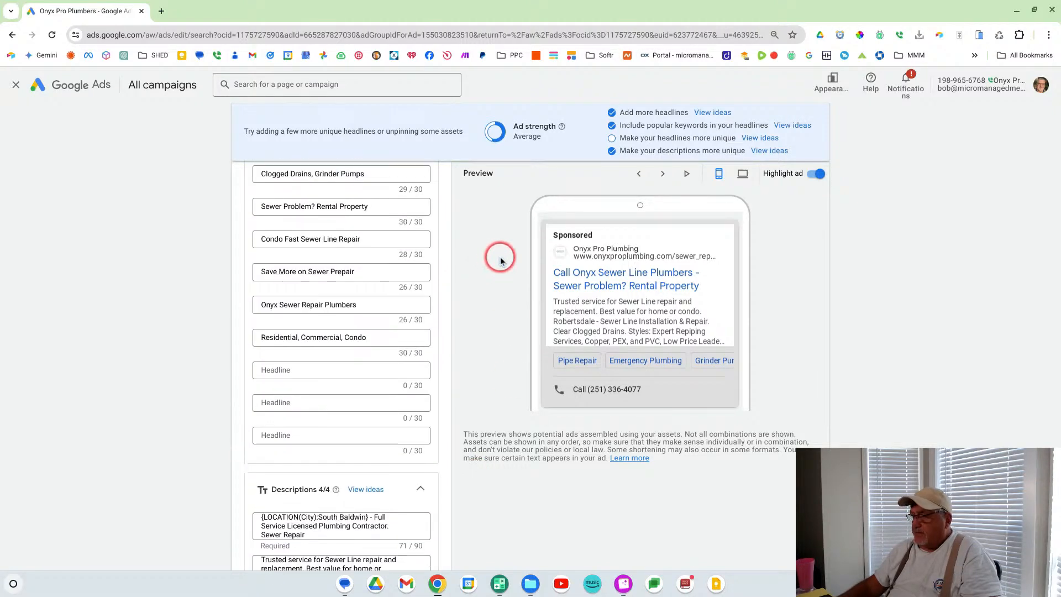
scroll(500, 260, up, 3)
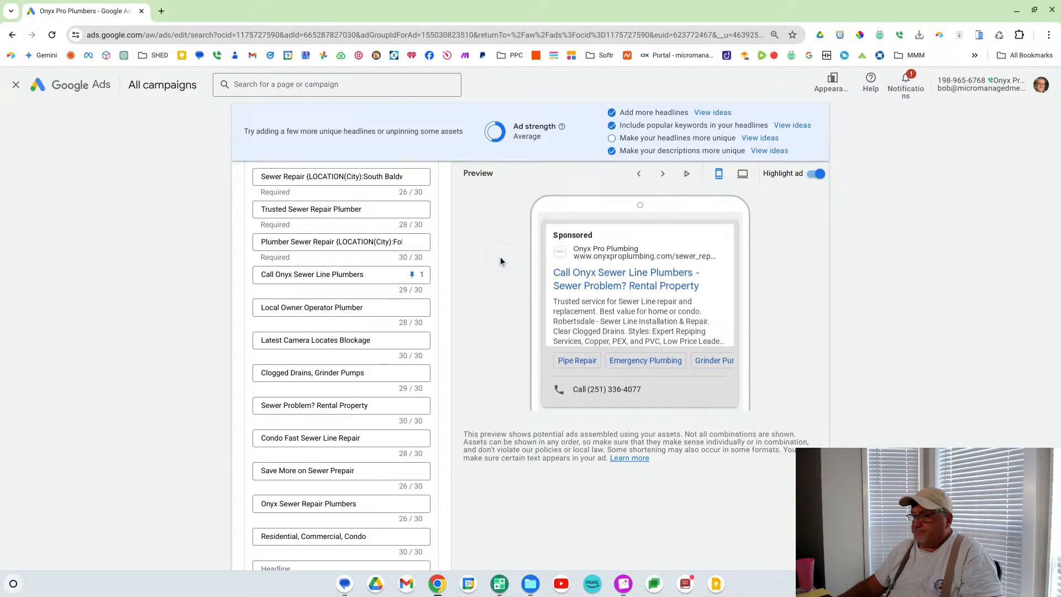
scroll(465, 257, up, 1)
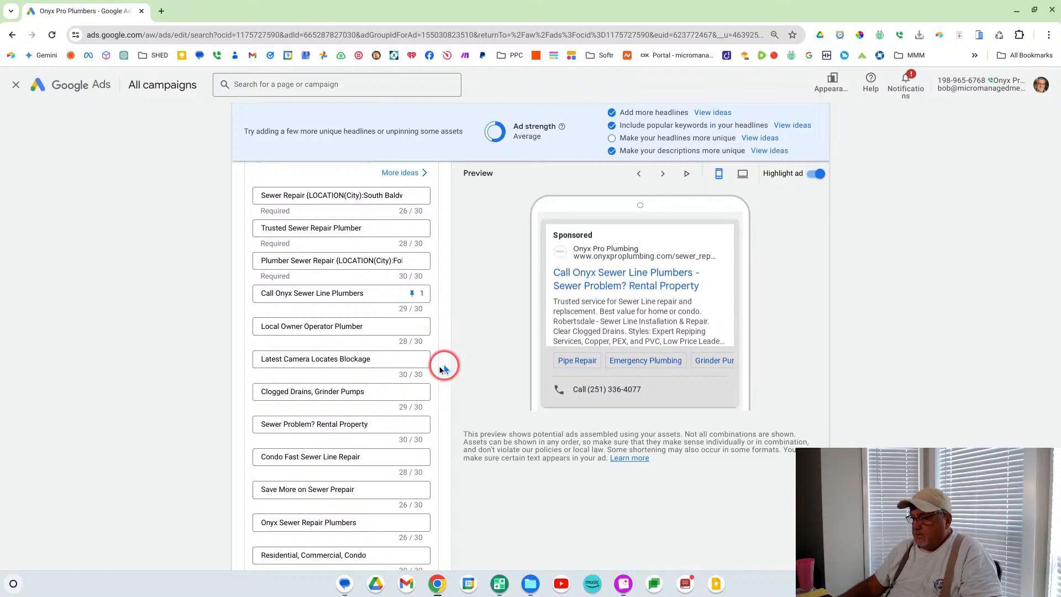
scroll(445, 369, down, 2)
click(382, 466)
key(BackSpace)
key(BackSpace)
key(BackSpace)
key(BackSpace)
key(BackSpace)
key(BackSpace)
key(BackSpace)
key(BackSpace)
key(BackSpace)
key(BackSpace)
key(BackSpace)
key(BackSpace)
key(BackSpace)
key(BackSpace)
key(BackSpace)
key(BackSpace)
key(BackSpace)
key(BackSpace)
key(BackSpace)
key(BackSpace)
key(BackSpace)
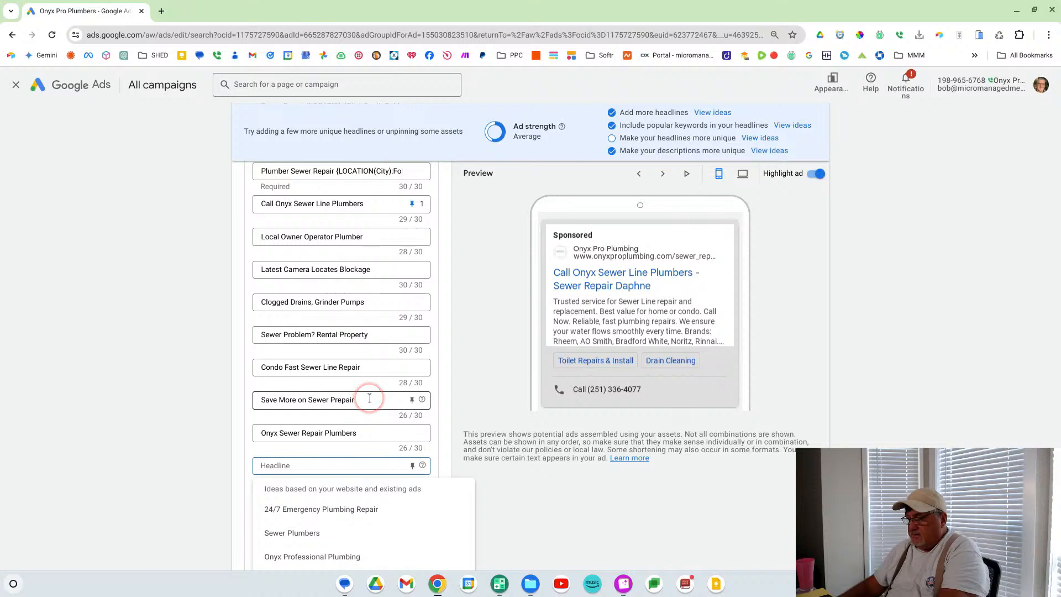
- Clear the "Condo Fast Sewer Line Repair" headline
click(367, 369)
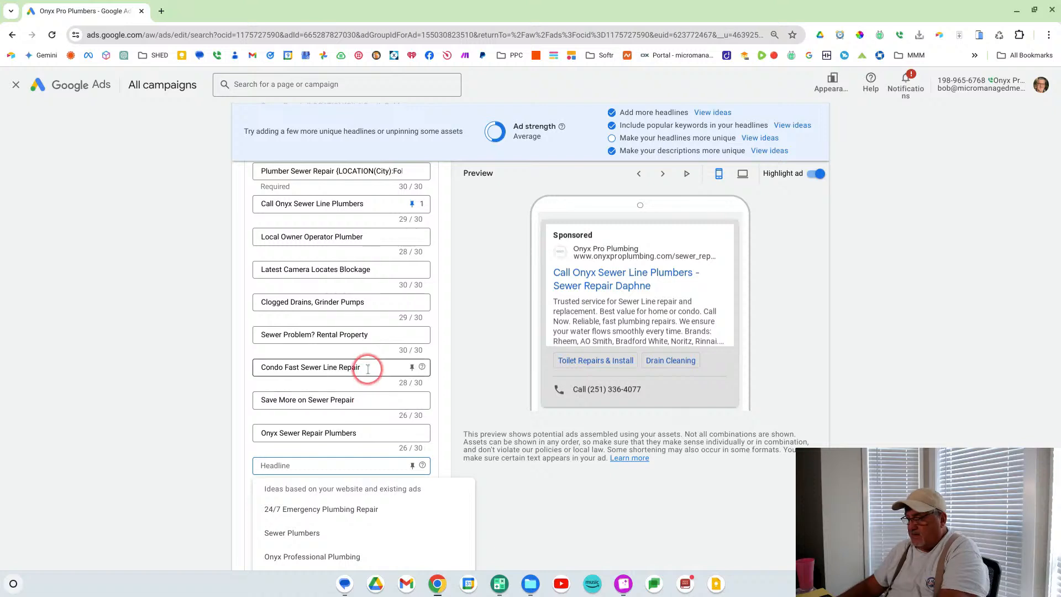
key(BackSpace)
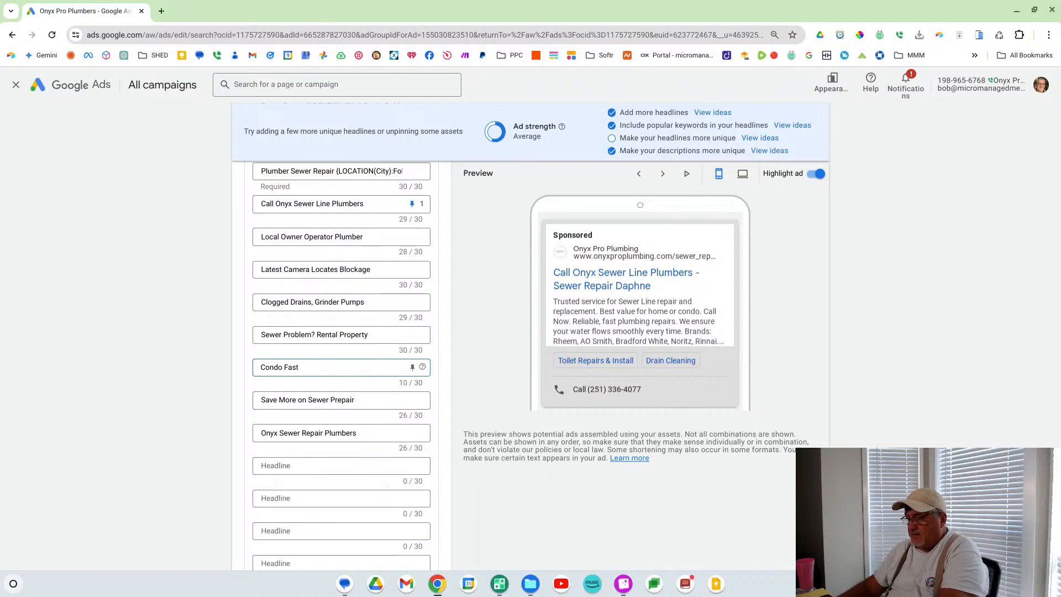
click(364, 366)
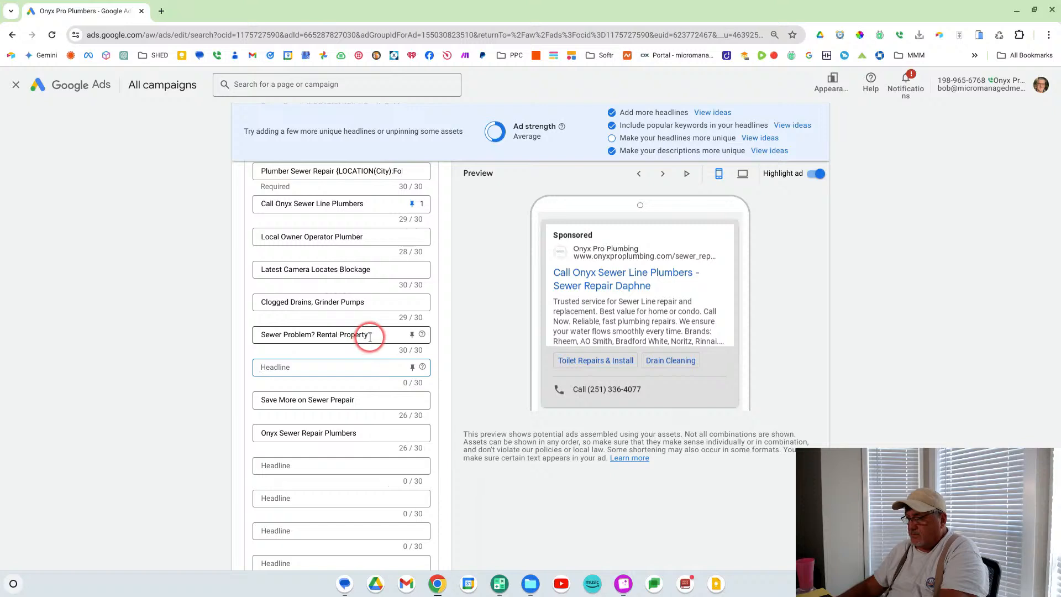
- Clear the "Sewer Problem? Rental Property" headline
click(371, 336)
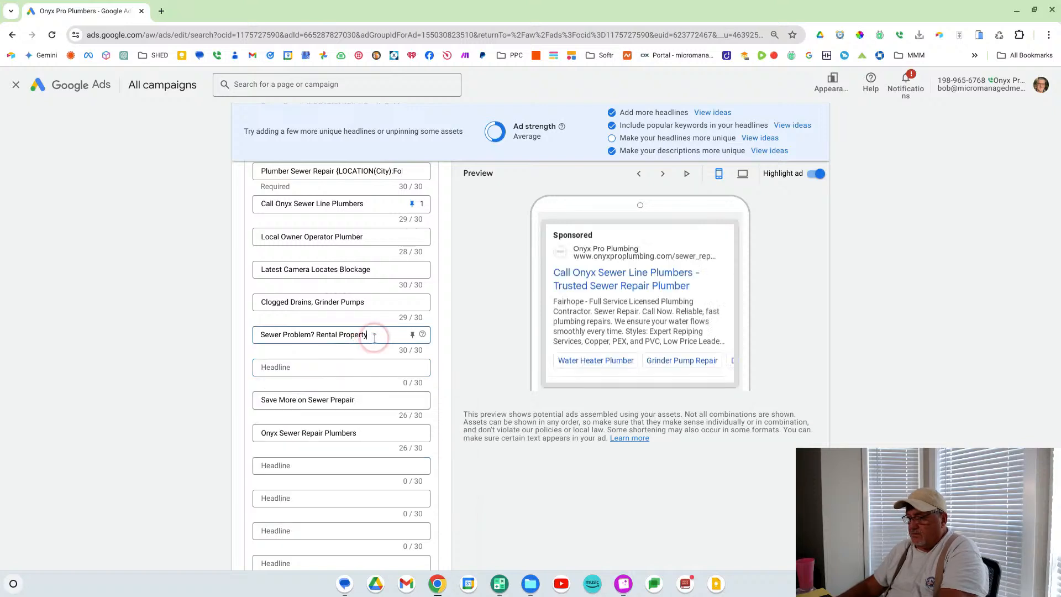
key(BackSpace)
key(BackSpace)
key(BackSpace)
key(BackSpace)
key(BackSpace)
key(BackSpace)
key(BackSpace)
key(BackSpace)
key(BackSpace)
key(BackSpace)
key(BackSpace)
key(BackSpace)
key(BackSpace)
key(BackSpace)
key(BackSpace)
key(BackSpace)
key(BackSpace)
key(BackSpace)
key(BackSpace)
key(BackSpace)
key(BackSpace)
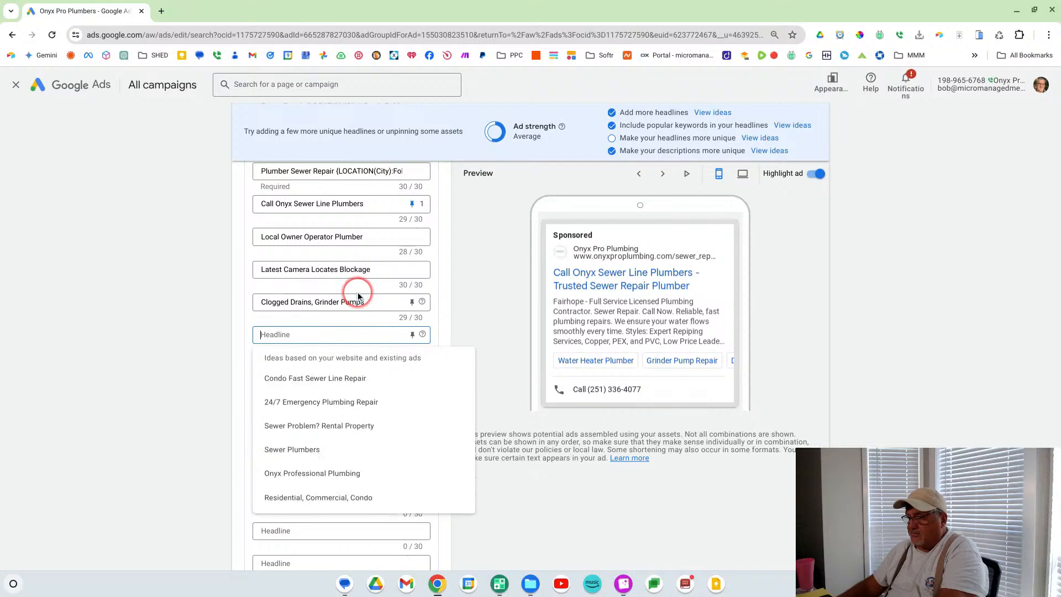
- Remove the "Local Owner Operator Plumber" headline text and dismiss the suggested headline ideas
scroll(358, 296, up, 1)
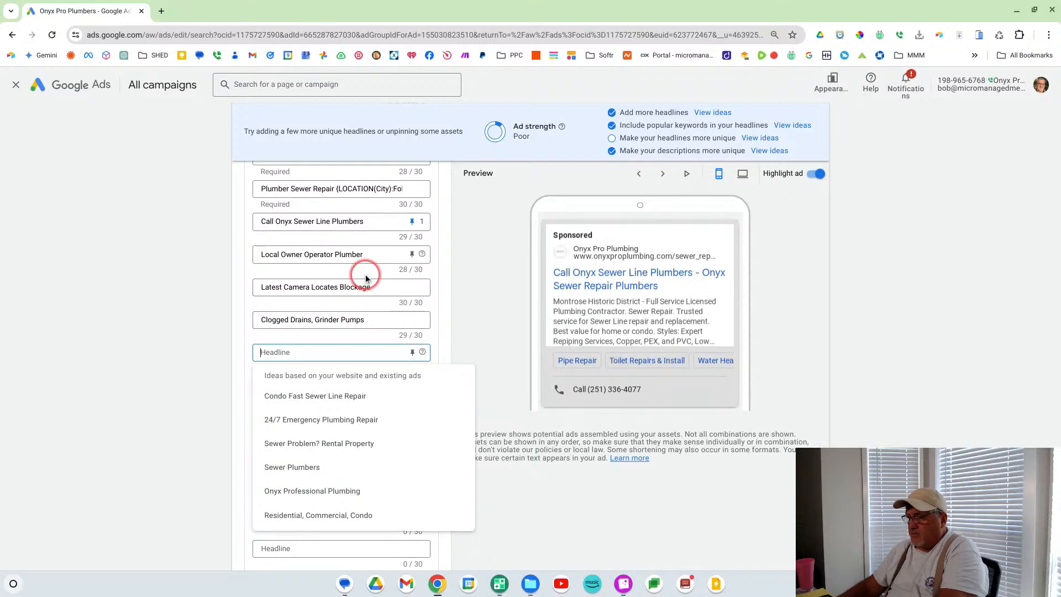
scroll(366, 278, up, 1)
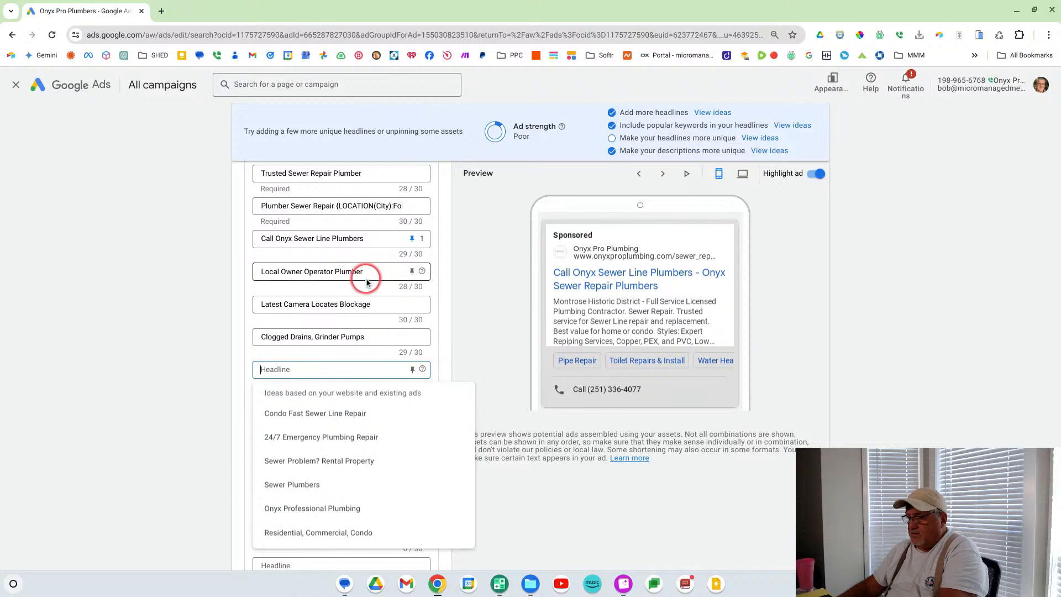
click(300, 314)
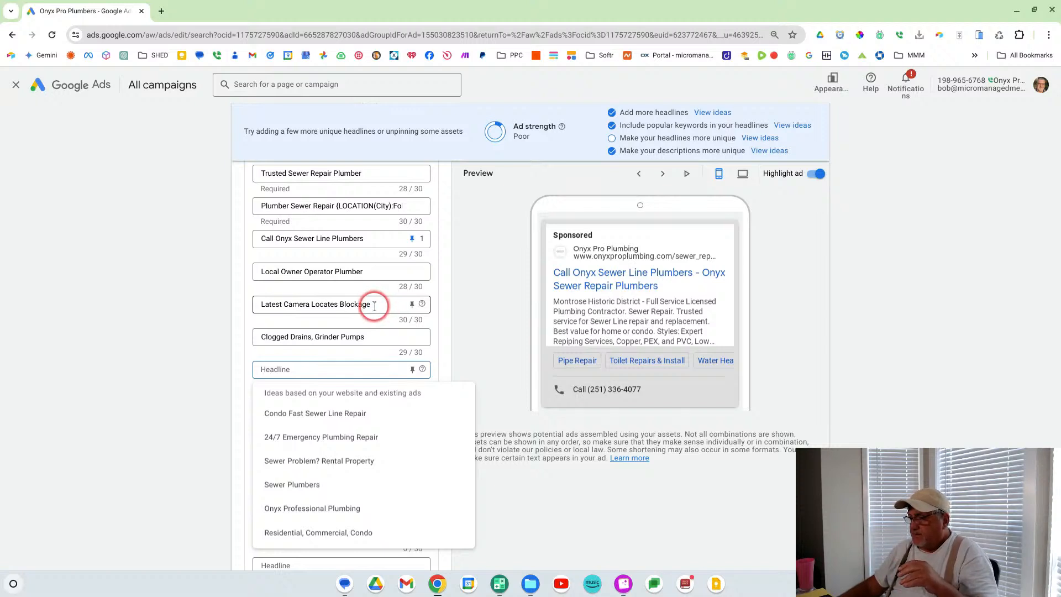
drag(373, 273, 251, 272)
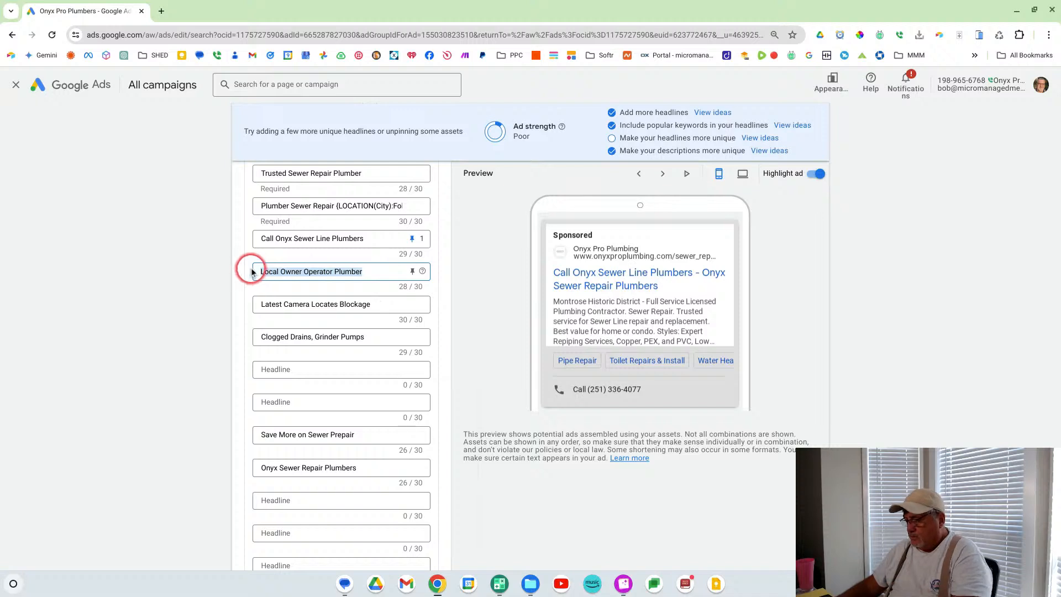
key(BackSpace)
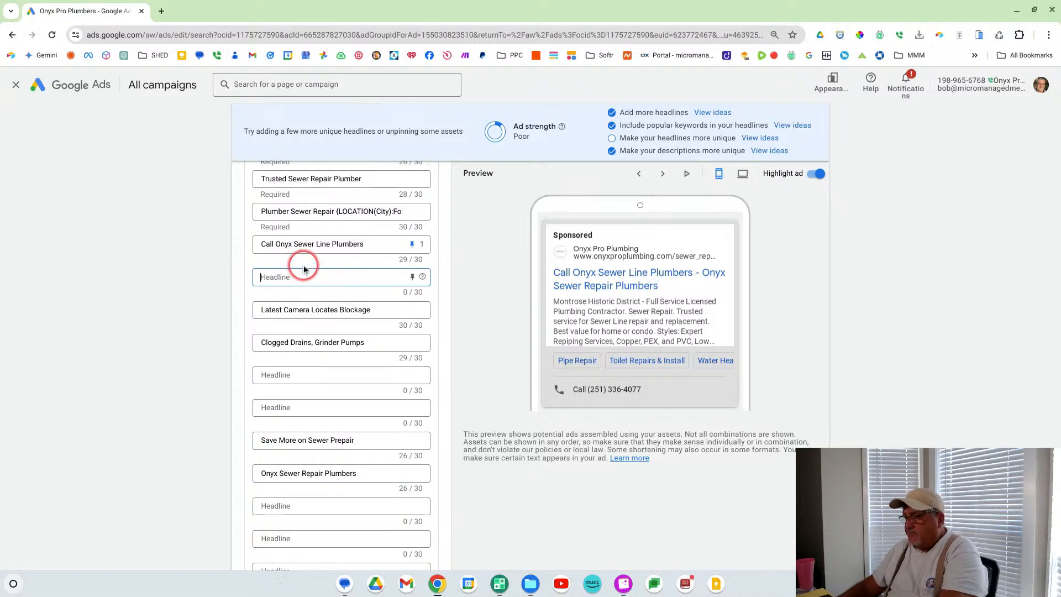
scroll(310, 270, up, 1)
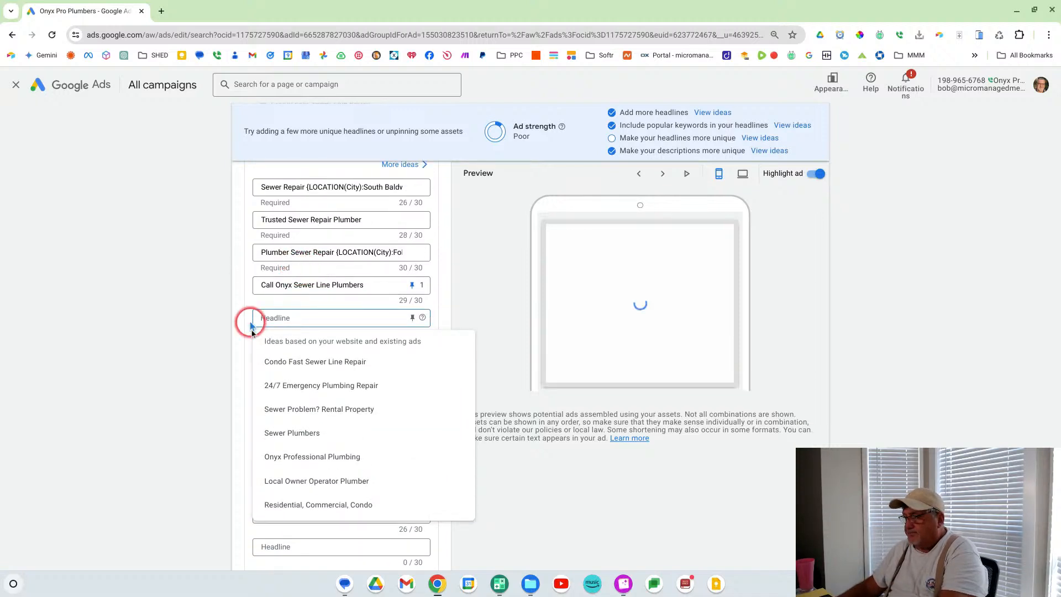
click(494, 308)
- Pin the first headline, "Sewer Repair {LOCATION(City):South Baldwin}", to show only in position 2
scroll(480, 313, down, 1)
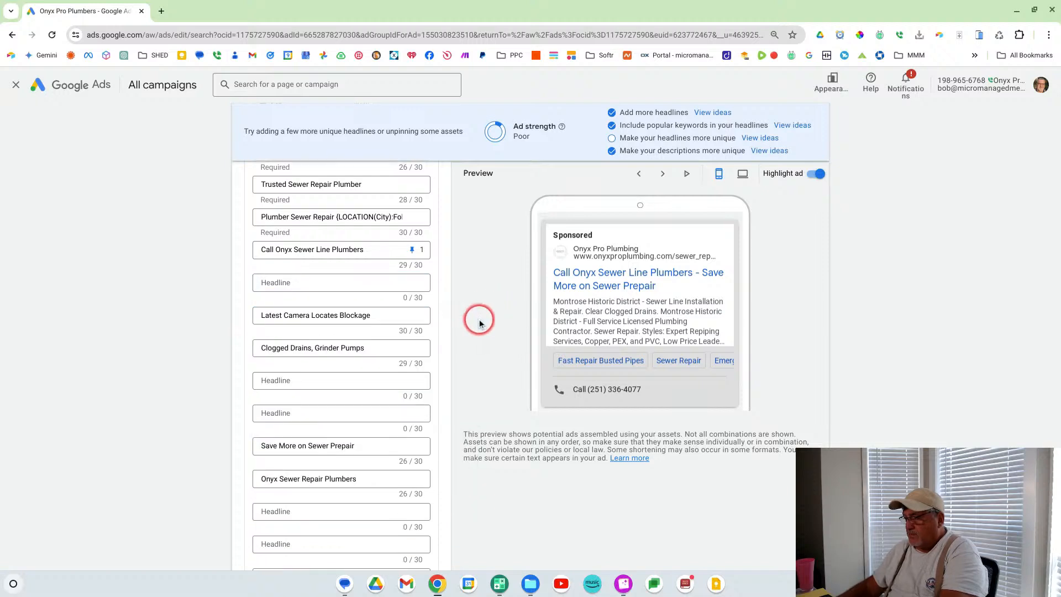
scroll(492, 320, up, 1)
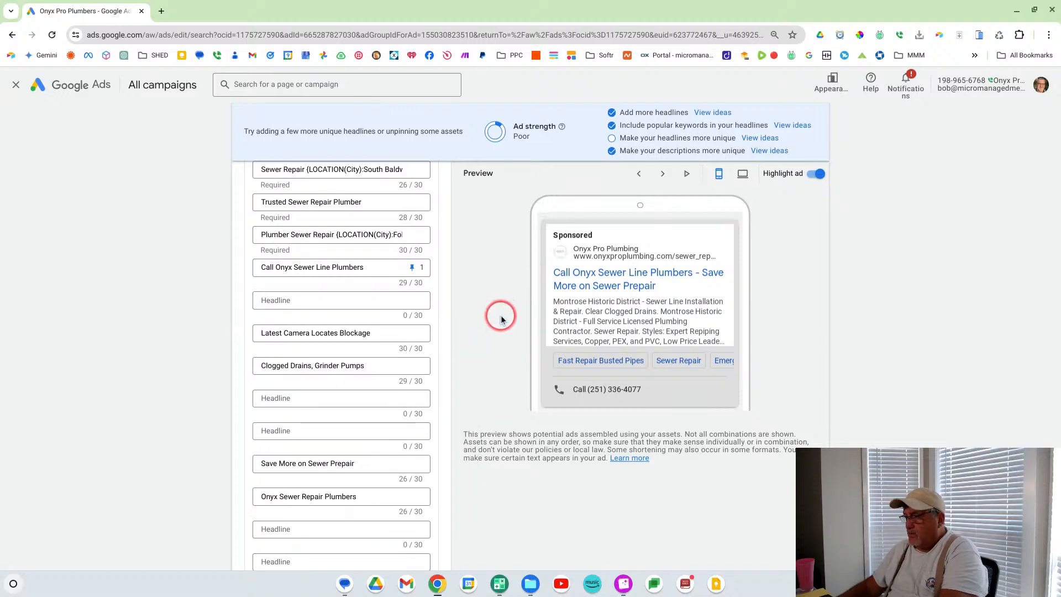
scroll(501, 319, up, 1)
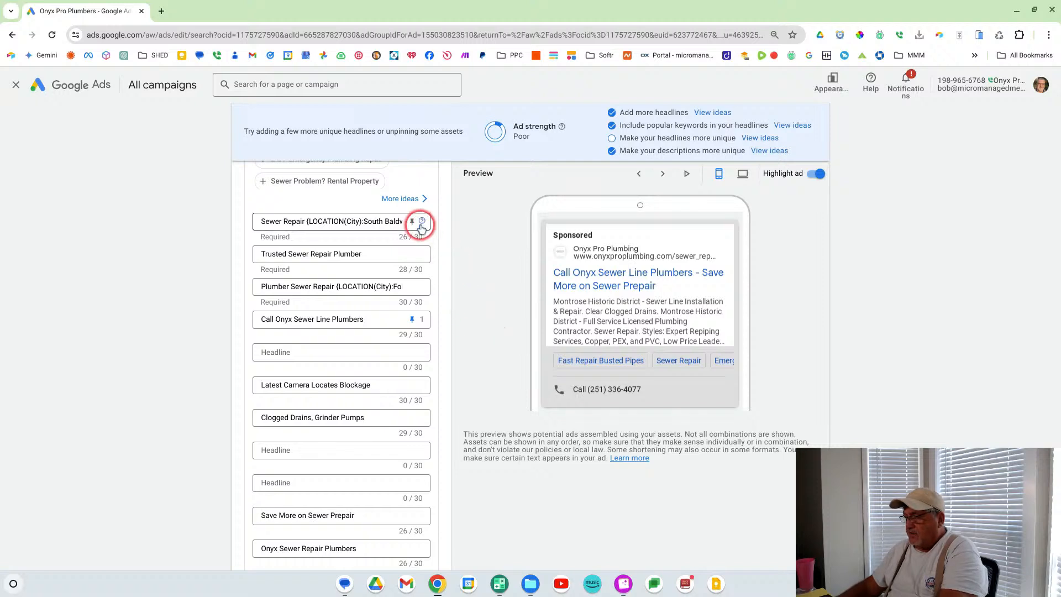
click(413, 222)
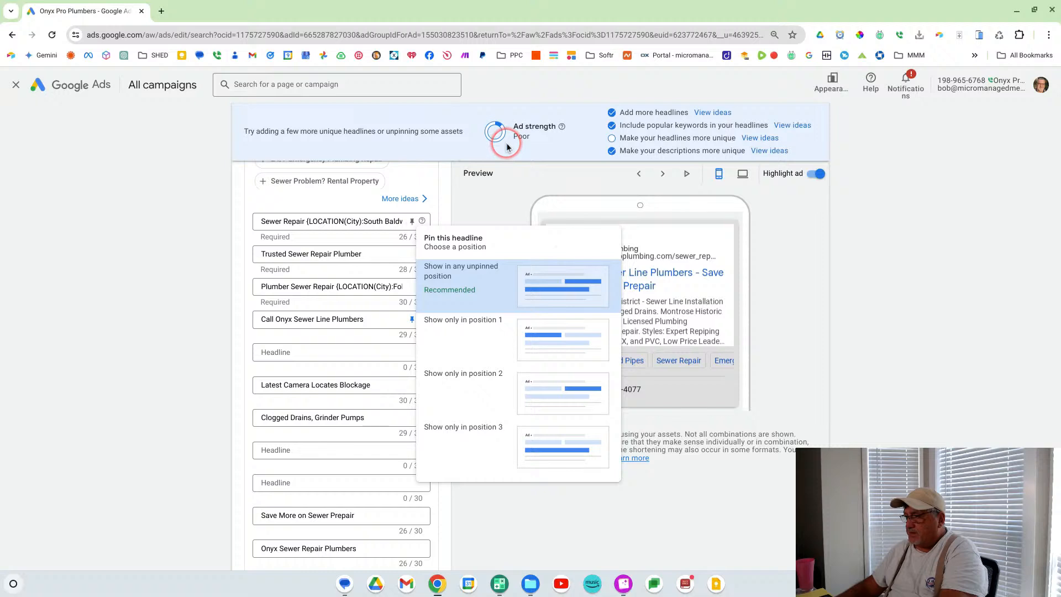
click(465, 387)
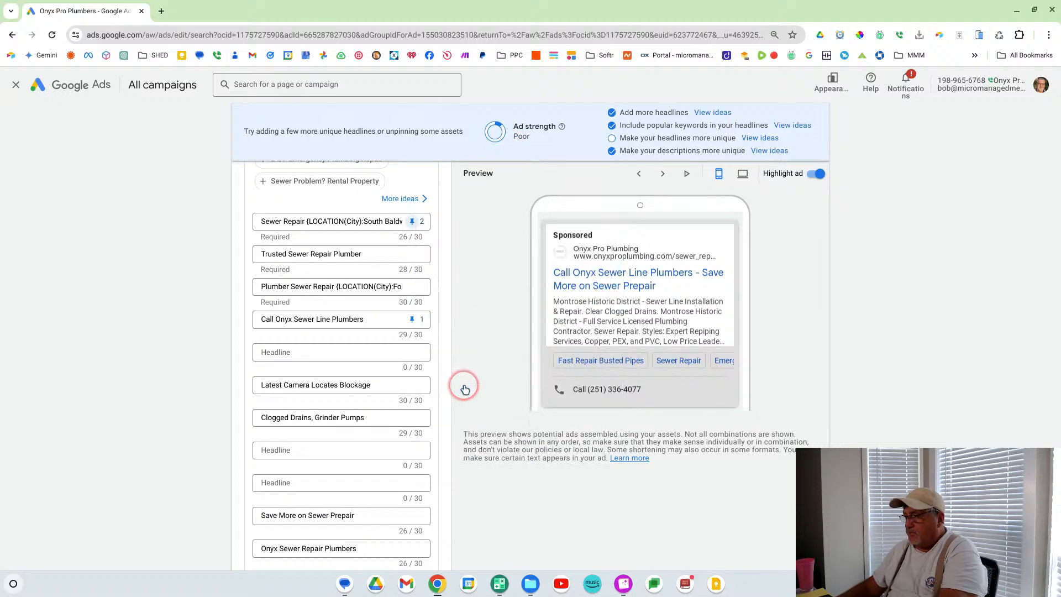
click(483, 303)
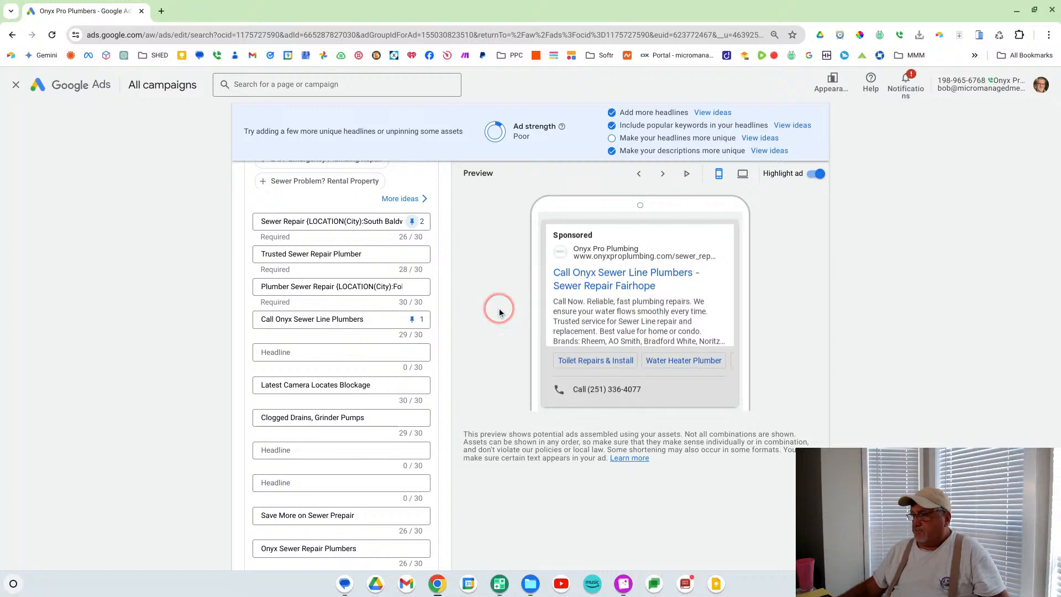
scroll(500, 332, down, 1)
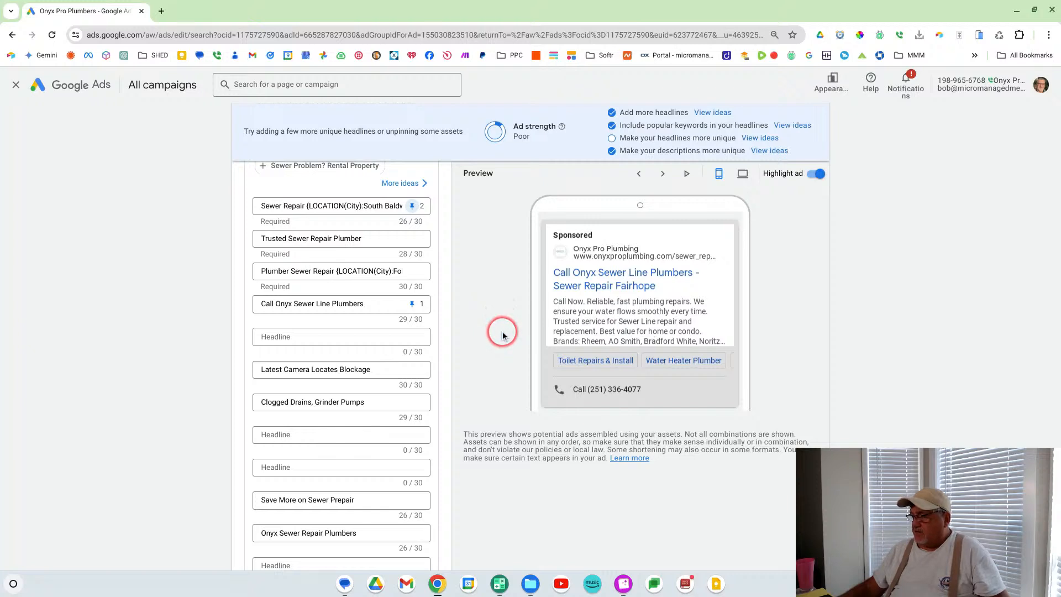
scroll(505, 335, up, 1)
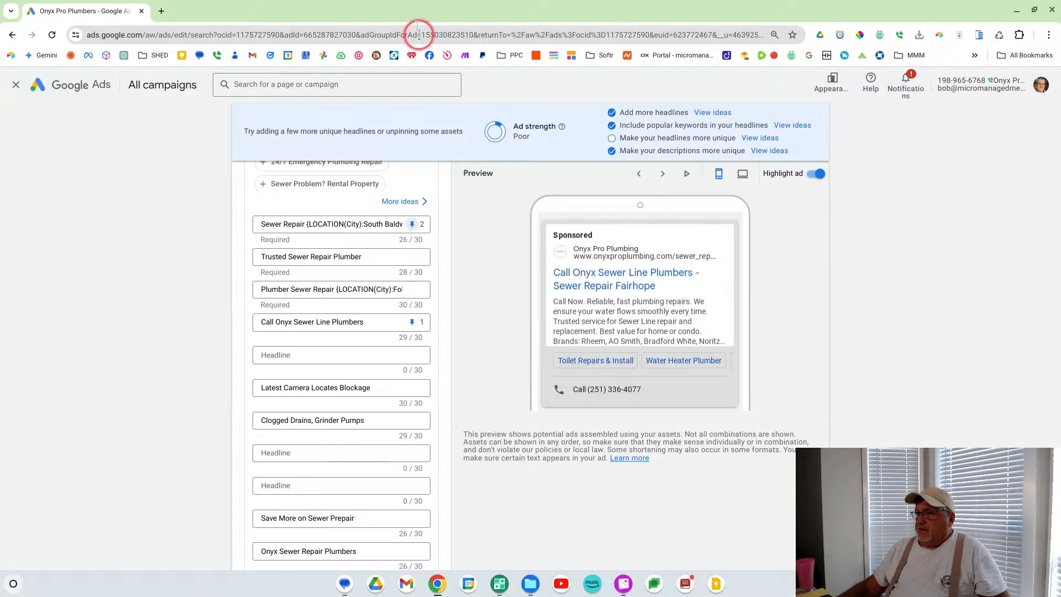
- Search Google in a new browser tab for "gulf shore orange beach"
click(162, 11)
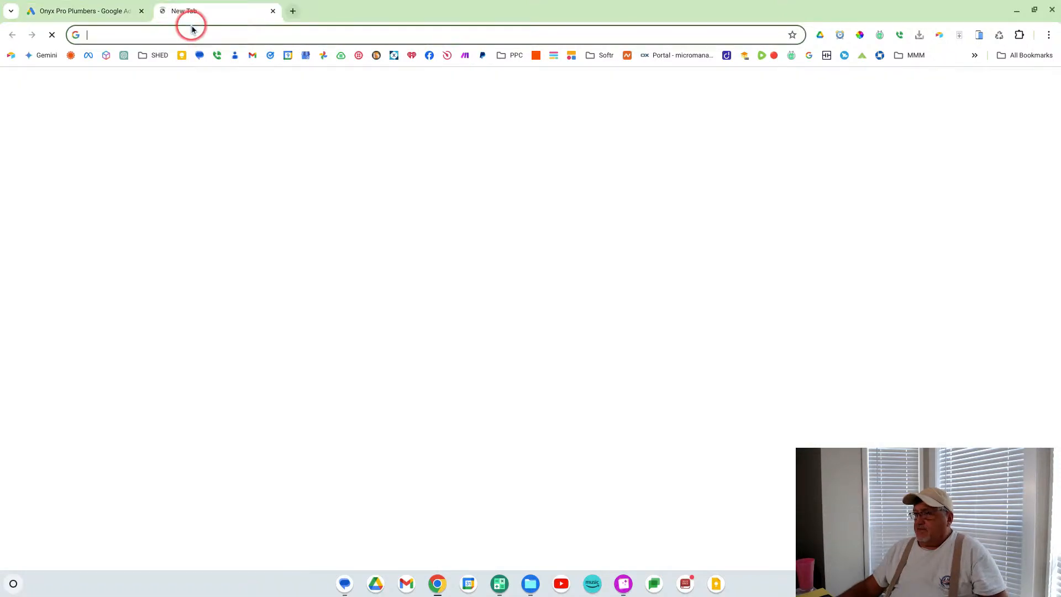
click(196, 32)
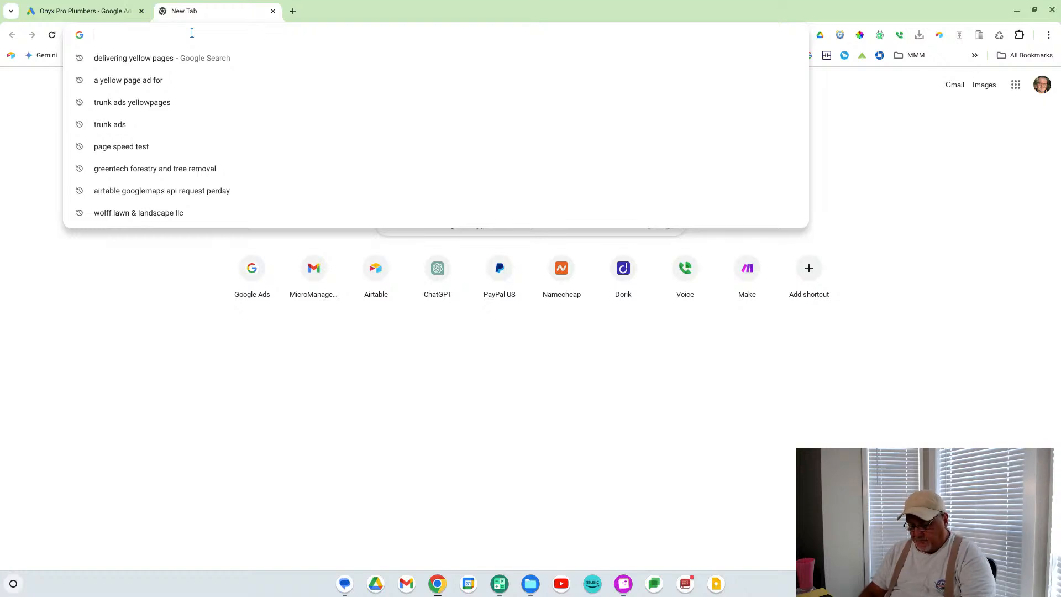
text(gu)
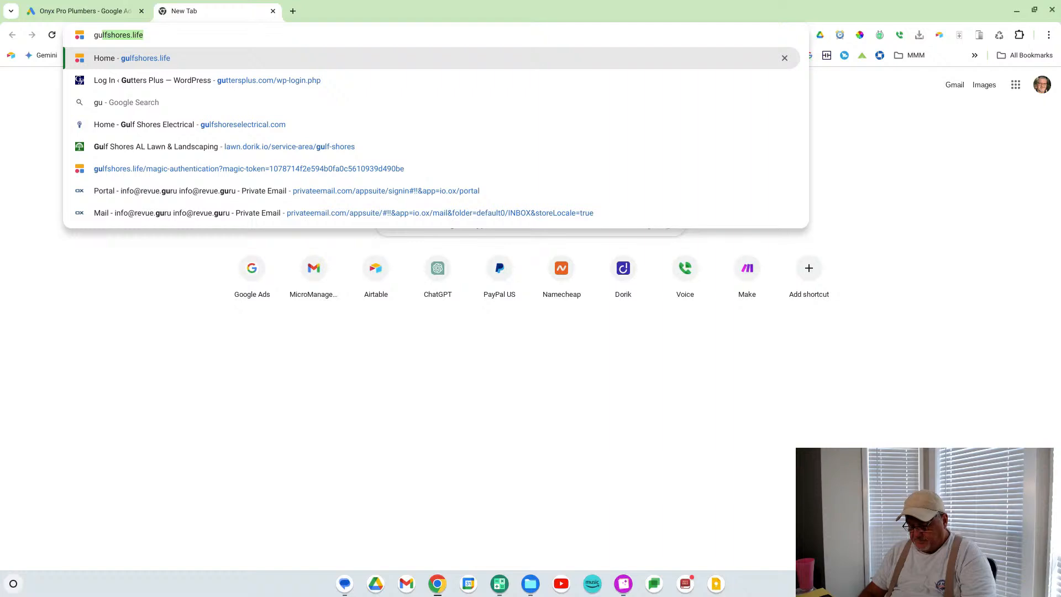
text(lf shore or)
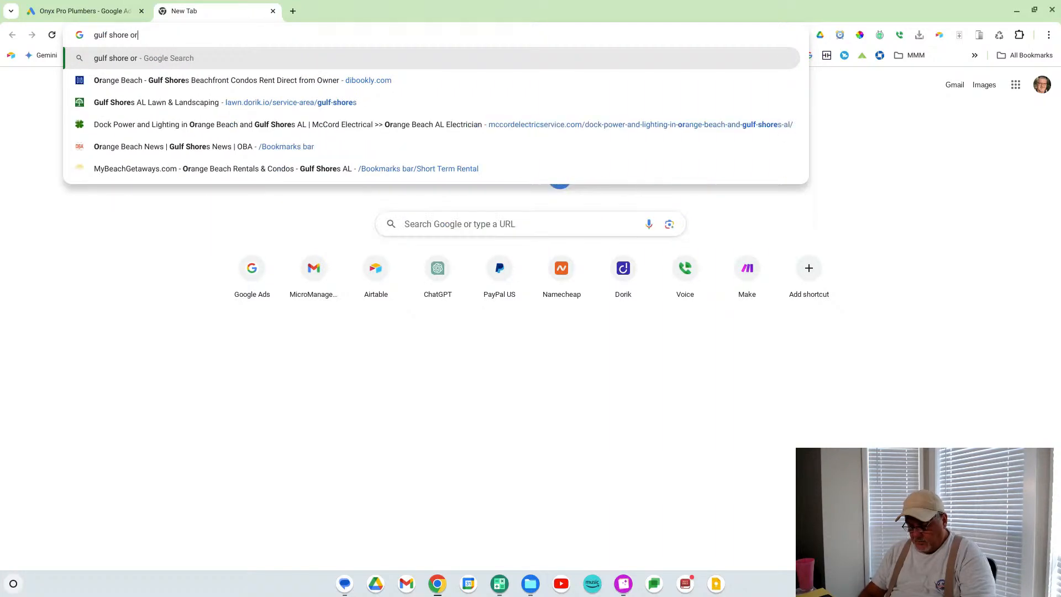
text(ange beach)
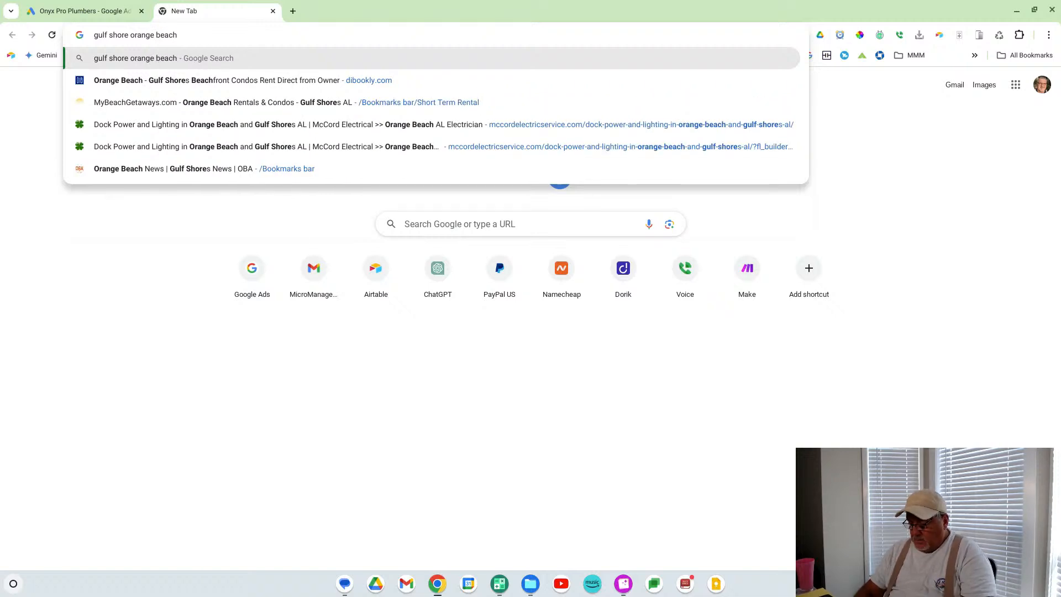
key(Return)
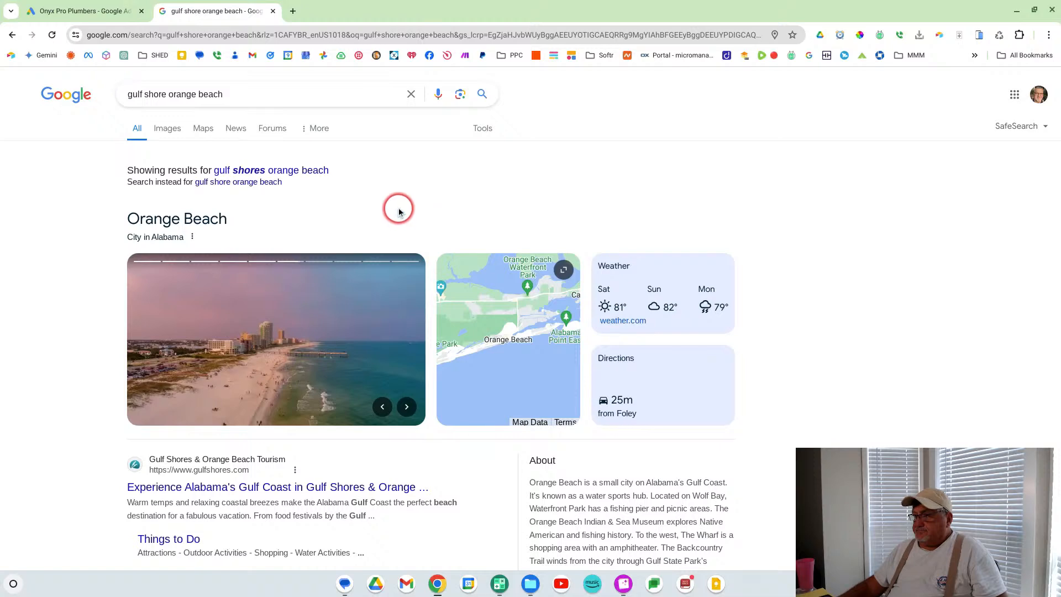
- Examine the Gulf Shores and Orange Beach search results, including the tourism listing, related questions and things to do
scroll(406, 210, down, 1)
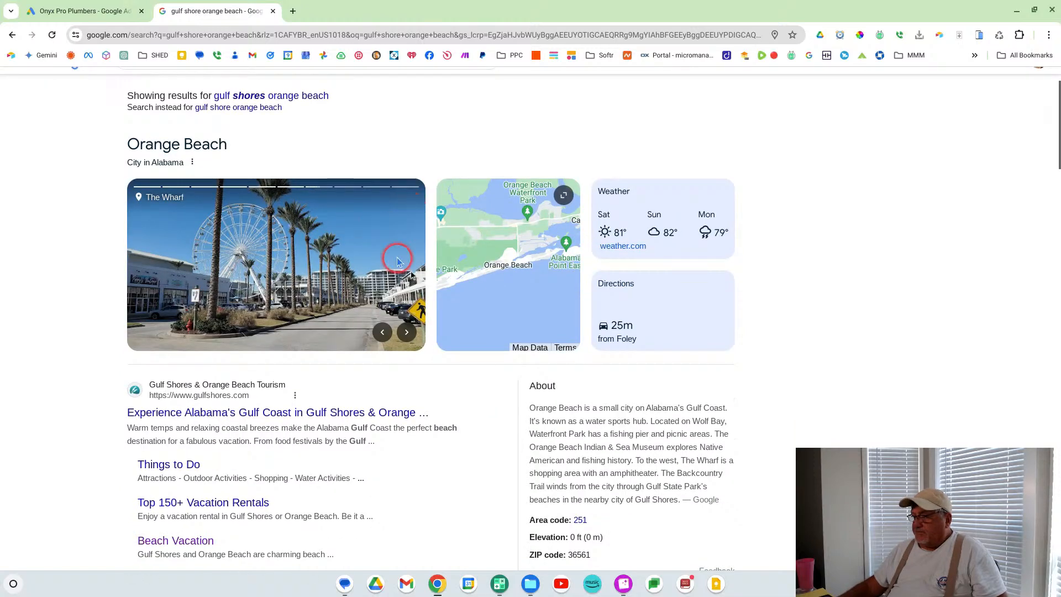
scroll(509, 301, down, 2)
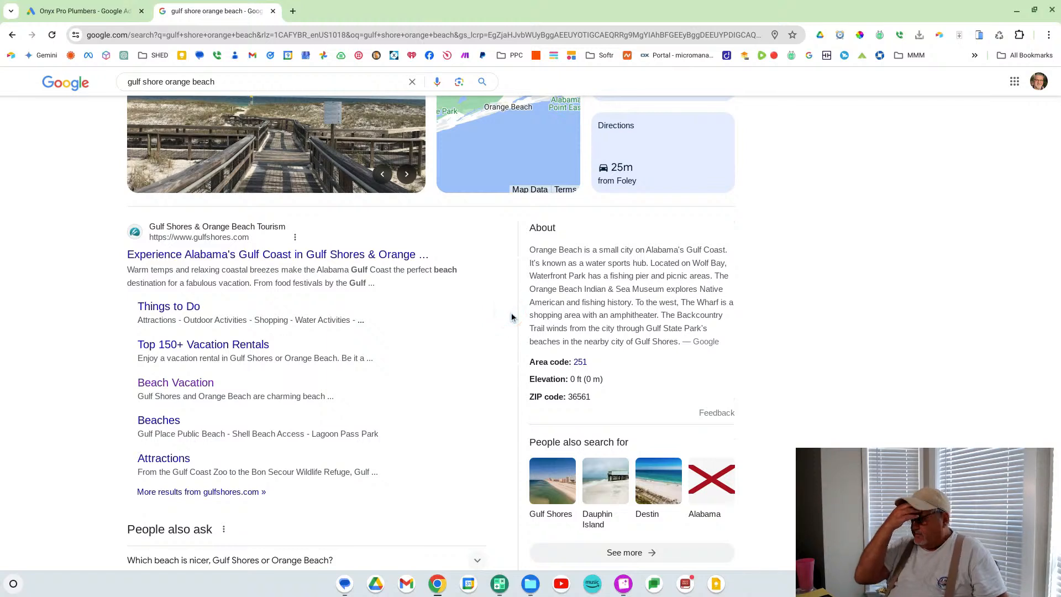
click(477, 267)
scroll(564, 282, down, 2)
scroll(564, 282, down, 5)
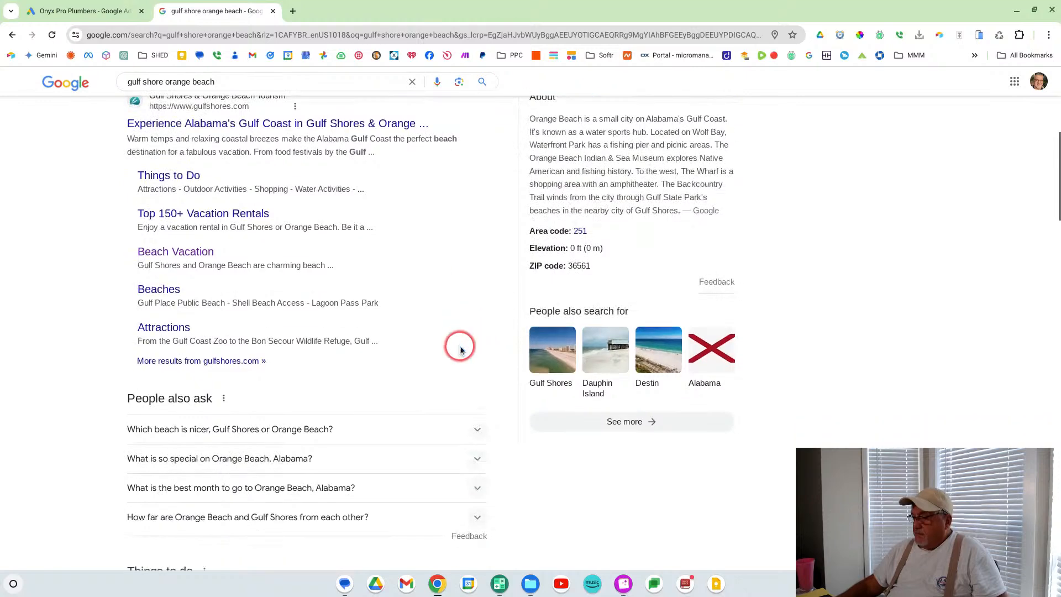
scroll(398, 384, down, 1)
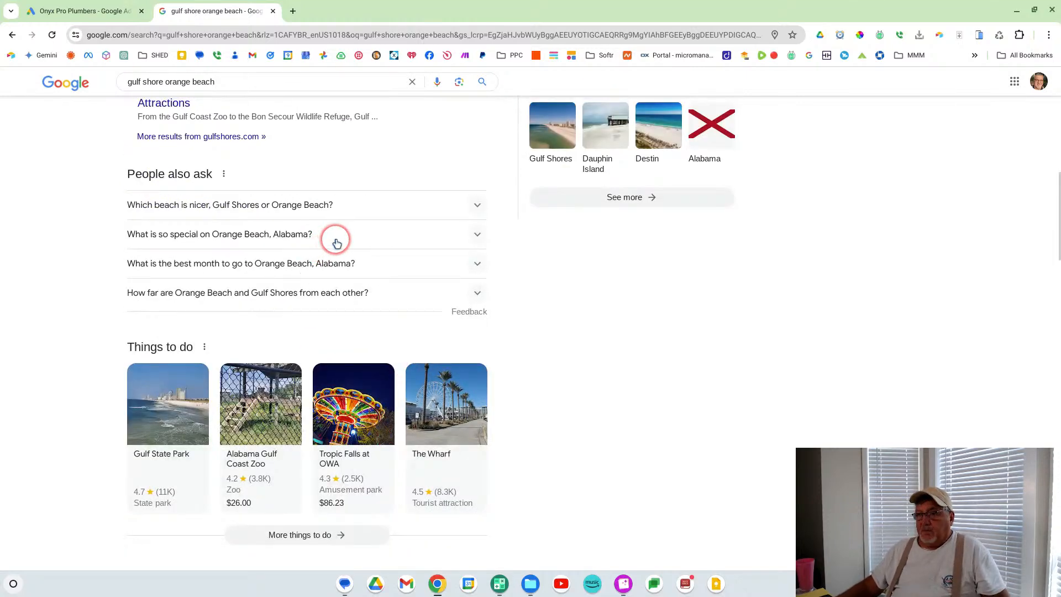
scroll(313, 235, up, 10)
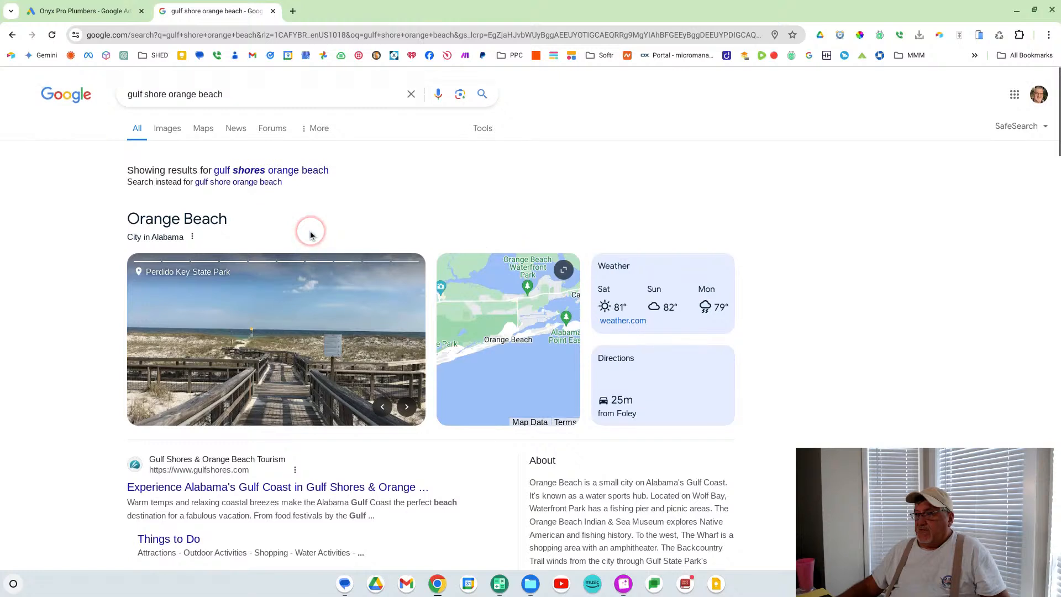
click(361, 178)
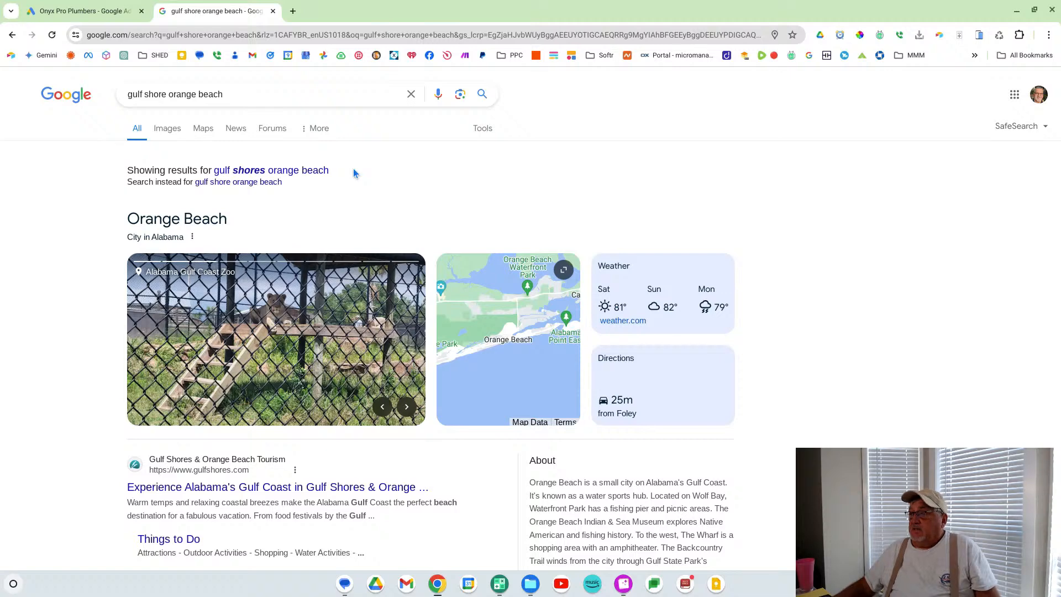
click(353, 171)
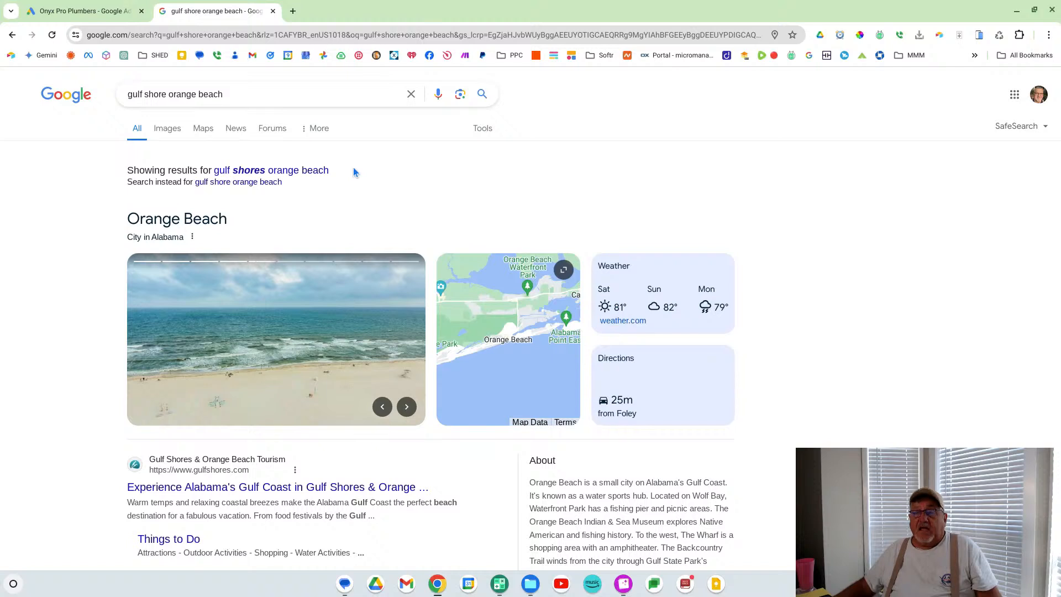
click(354, 169)
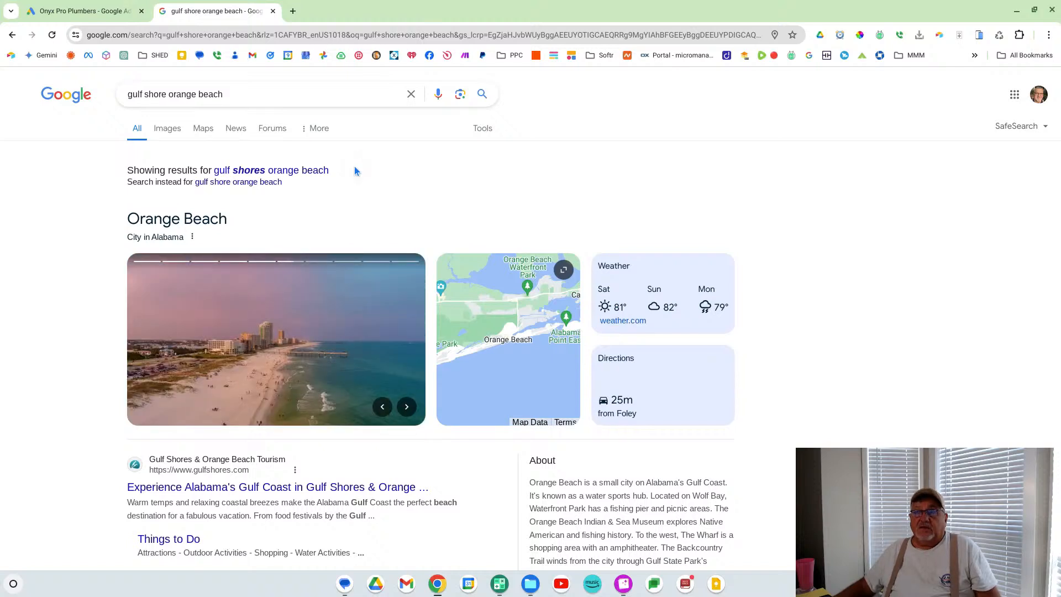
click(355, 167)
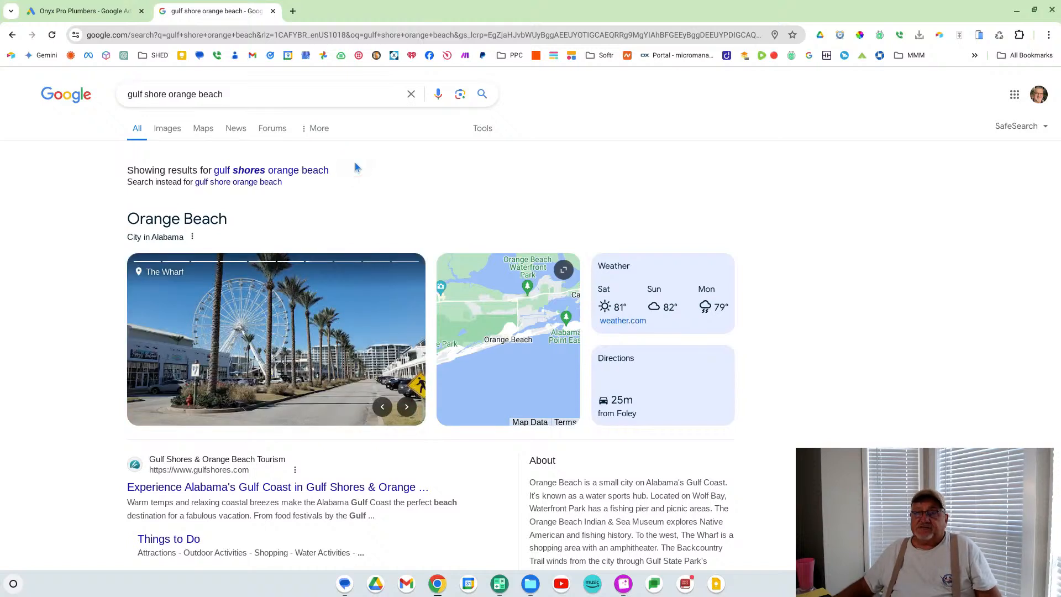
click(519, 201)
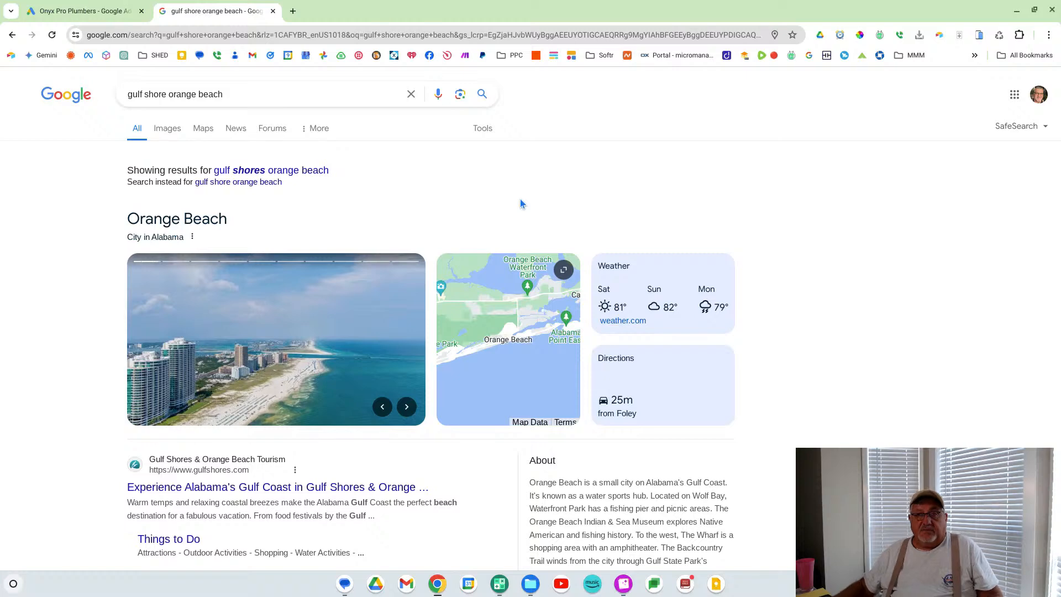
click(514, 200)
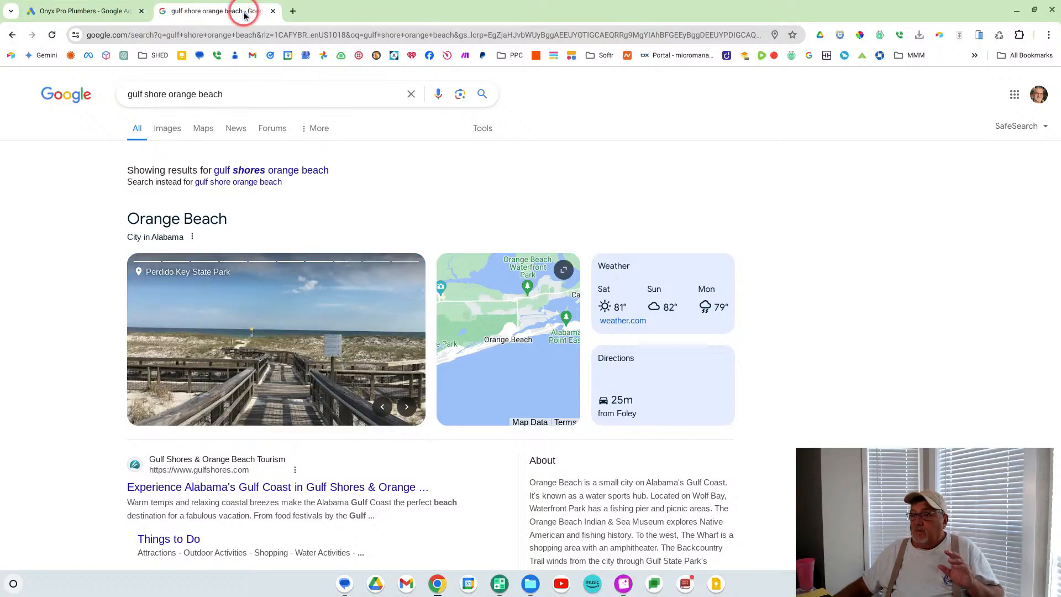
click(233, 139)
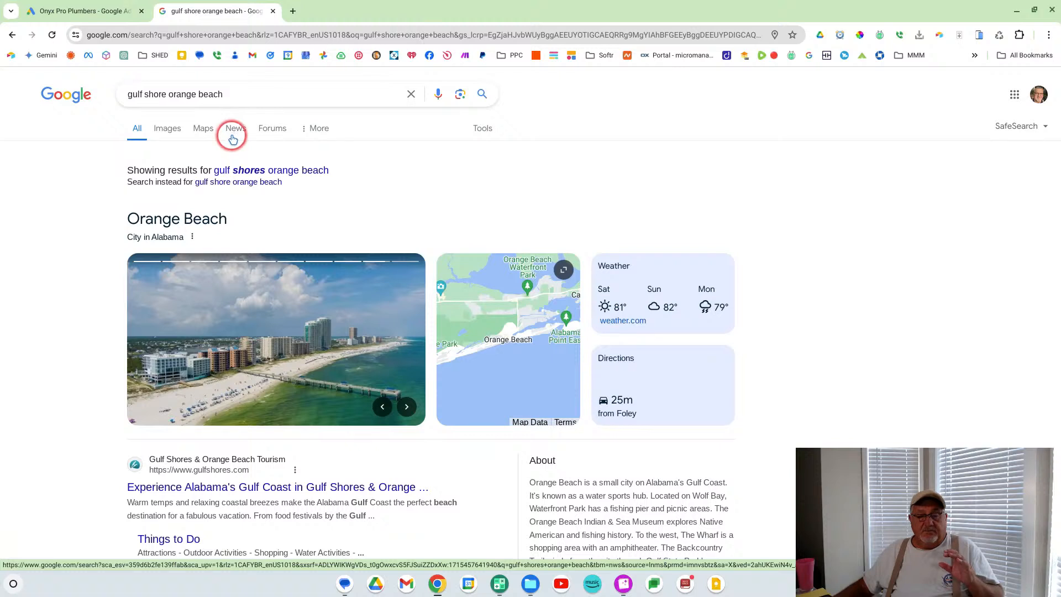